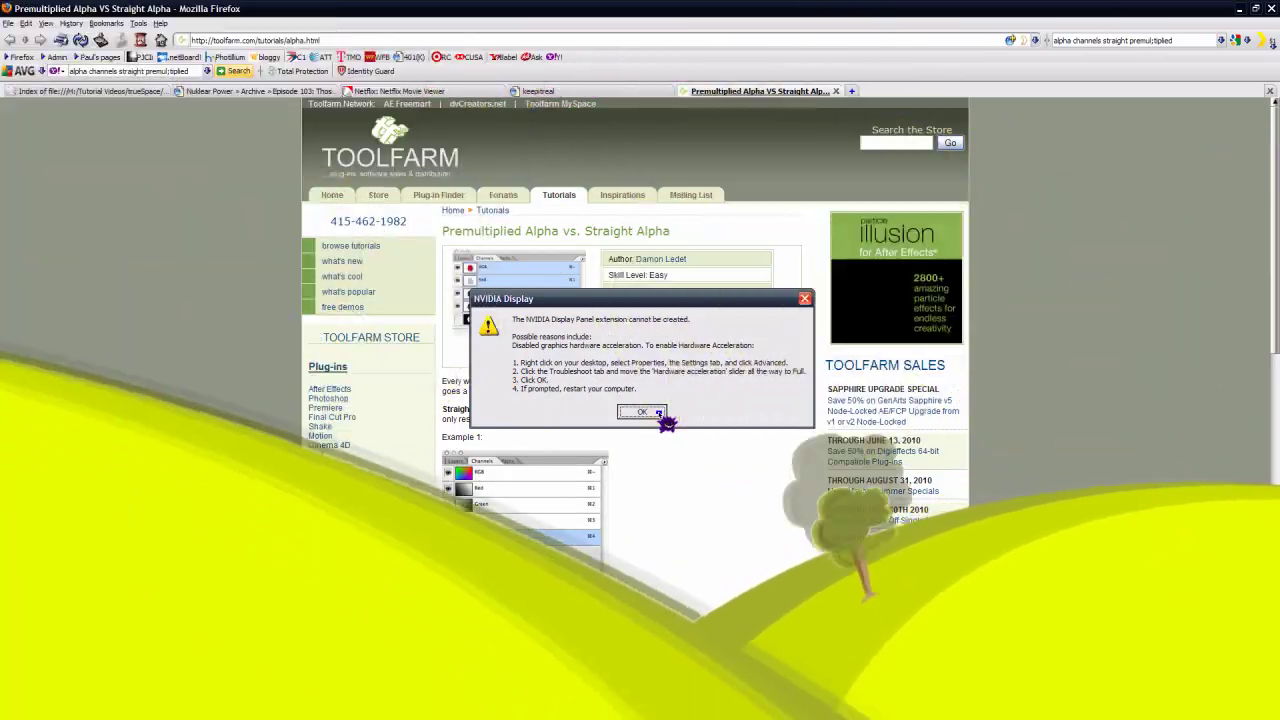
# Step: Dismiss the NVIDIA display error to uncover the Toolfarm alpha tutorial in Firefox
pyautogui.click(658, 413)
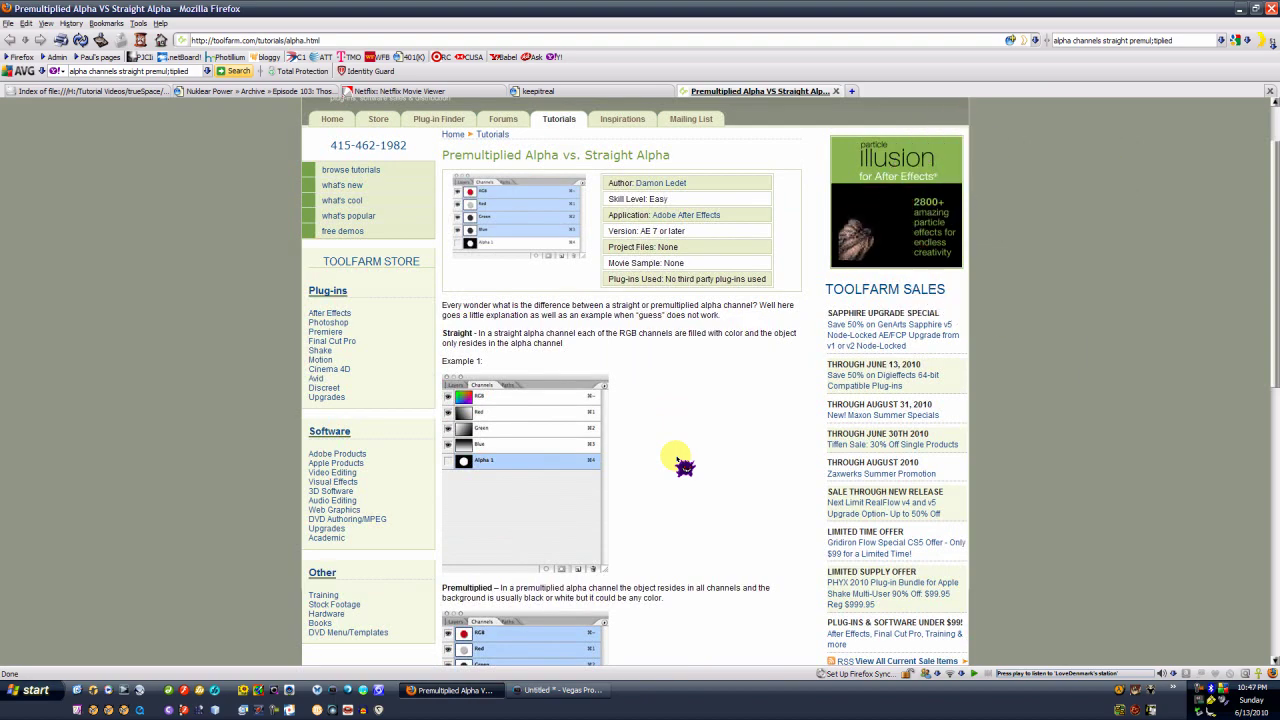
# Step: Scroll back and forth through the opening of the Toolfarm alpha tutorial
pyautogui.scroll(-3, 683, 465)
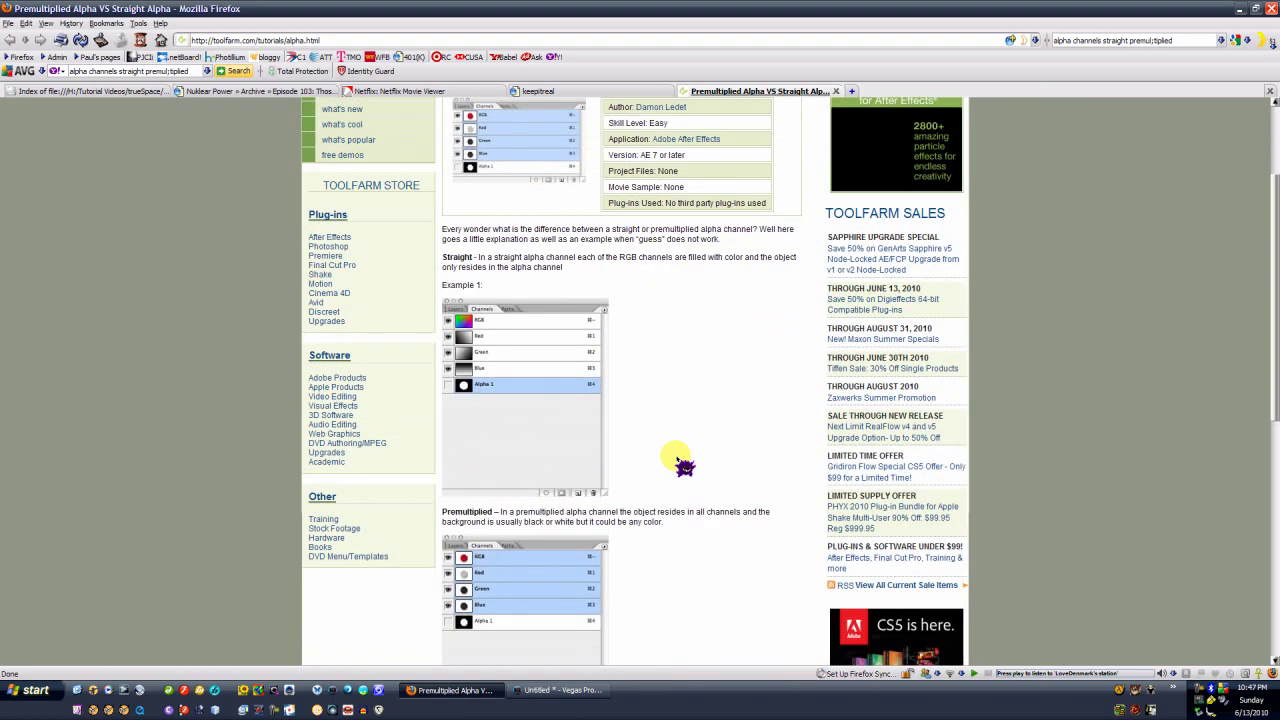
pyautogui.scroll(3, 683, 465)
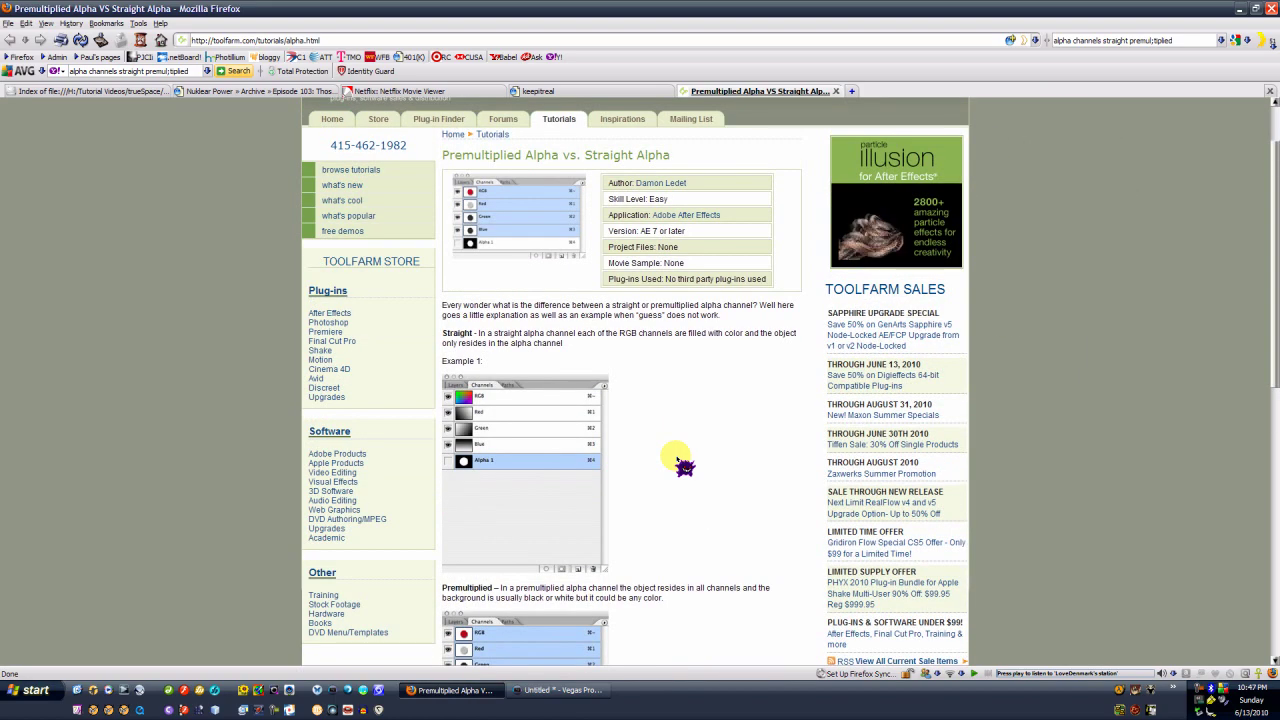
pyautogui.scroll(-3, 683, 465)
pyautogui.scroll(-6, 683, 465)
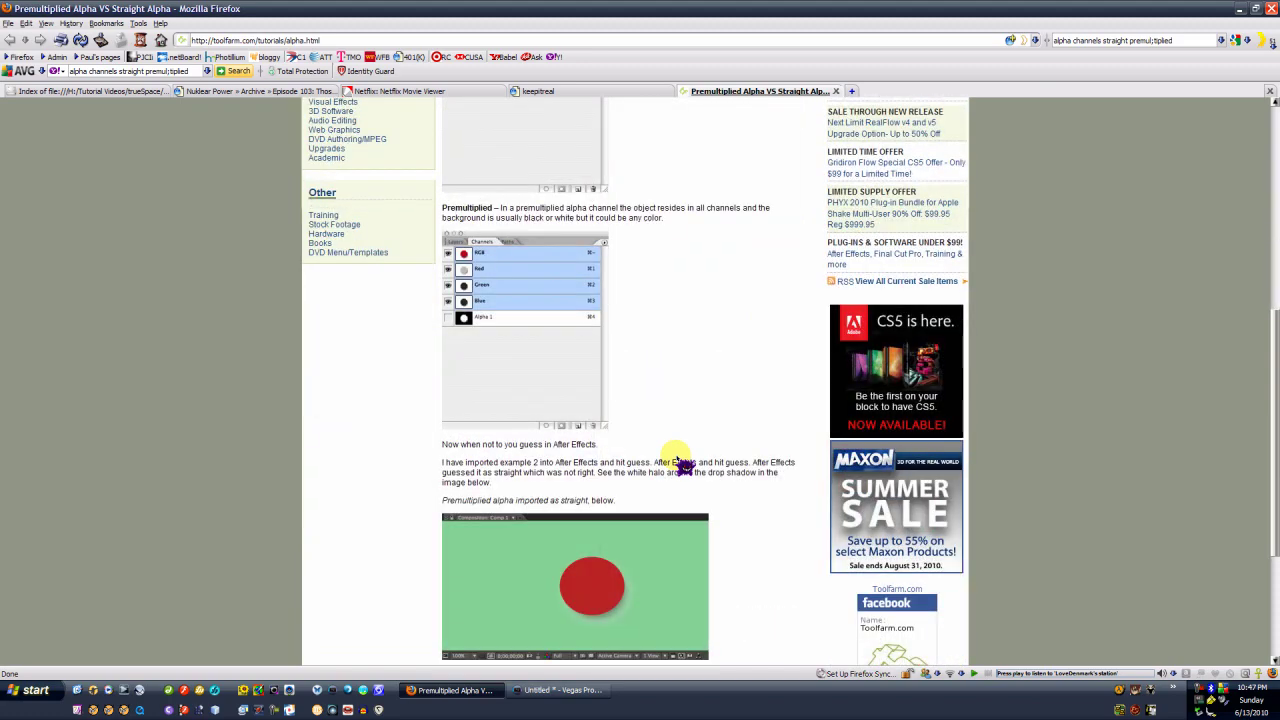
pyautogui.scroll(-5, 683, 465)
pyautogui.scroll(6, 683, 465)
pyautogui.scroll(3, 683, 465)
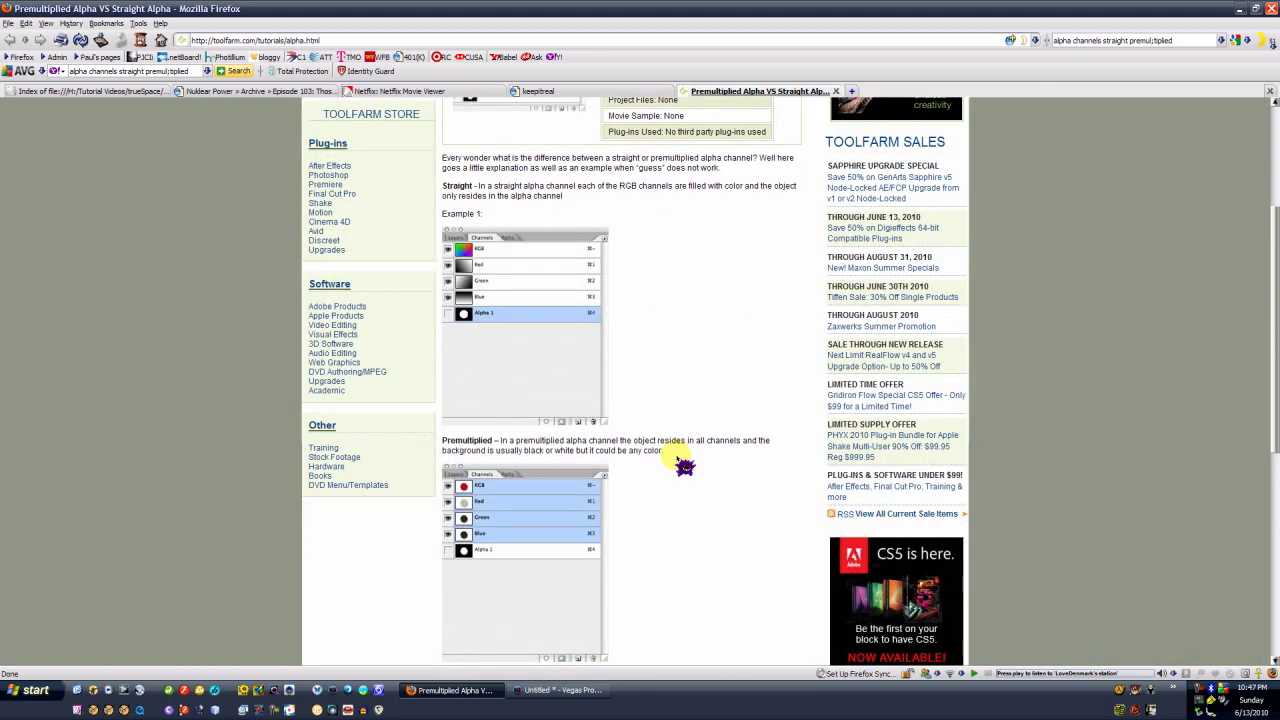
pyautogui.scroll(3, 683, 465)
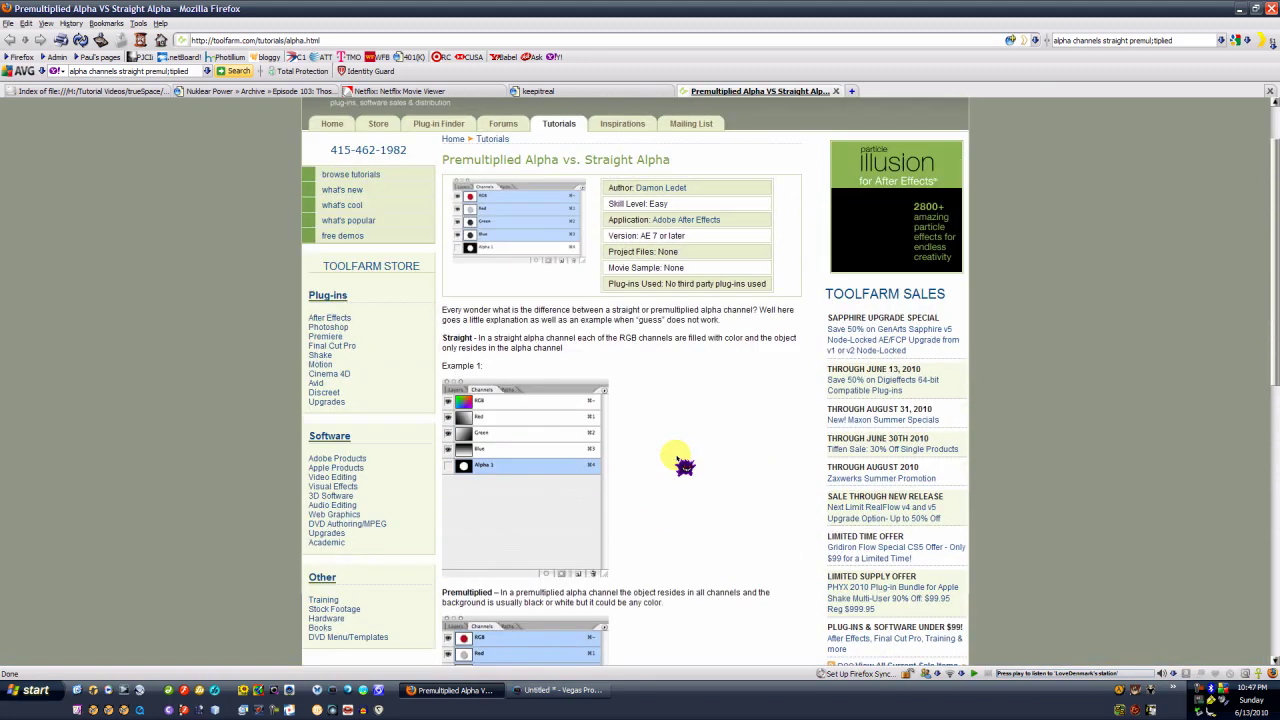
# Step: Glance at the Vegas project, then return and highlight the straight-alpha definition
pyautogui.click(580, 692)
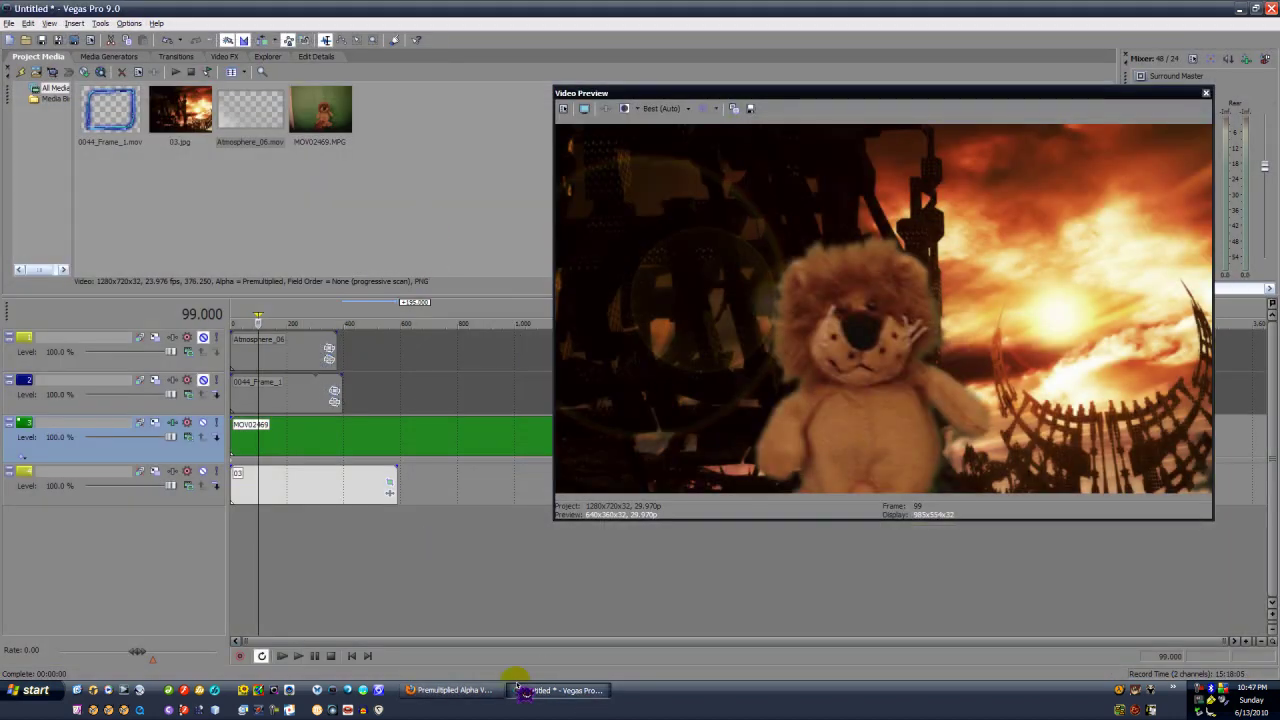
pyautogui.click(474, 692)
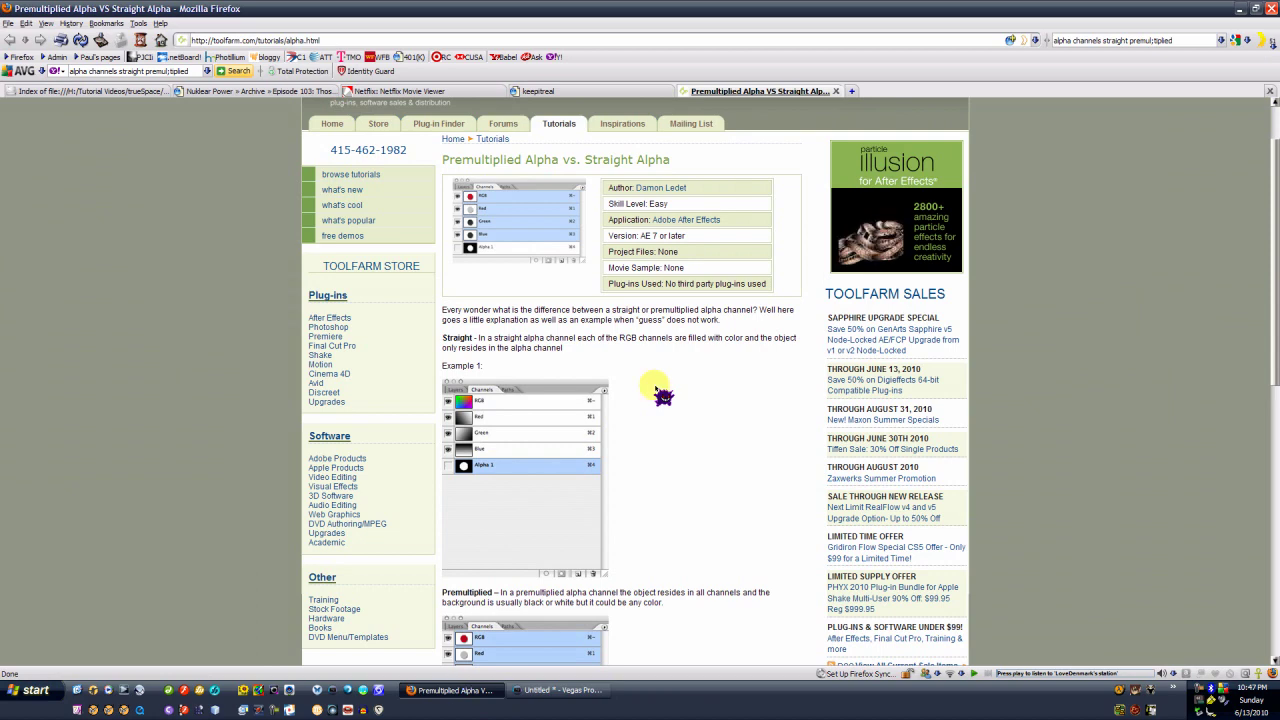
pyautogui.scroll(-2, 660, 395)
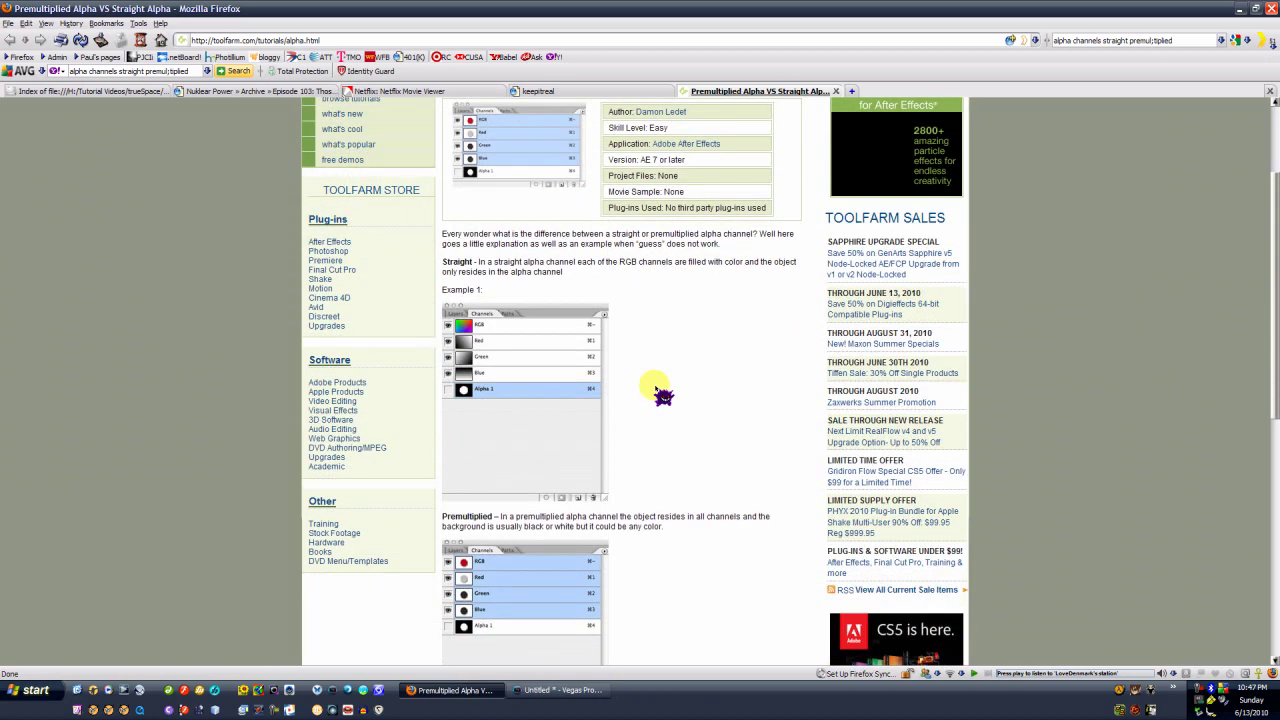
pyautogui.moveTo(498, 283); pyautogui.dragTo(552, 262)
pyautogui.click(488, 272)
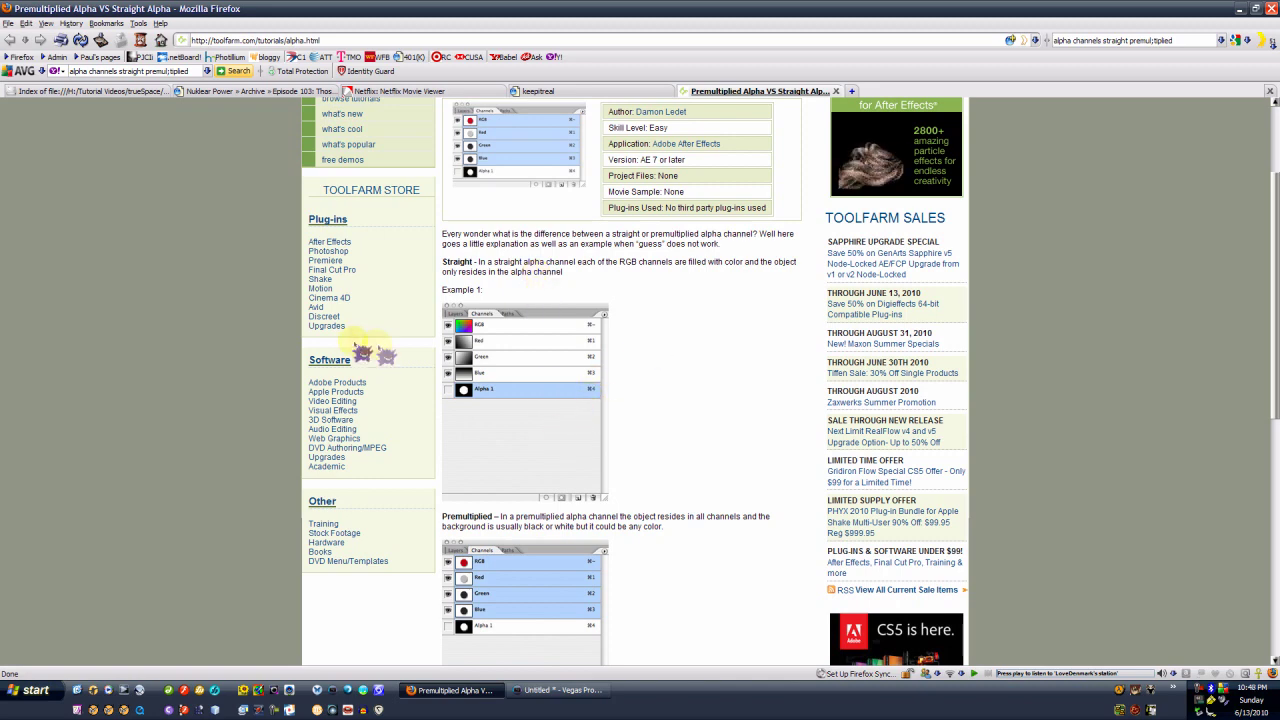
# Step: Scroll down to the red-circle images comparing straight and premultiplied import with the white halo
pyautogui.scroll(-4, 577, 413)
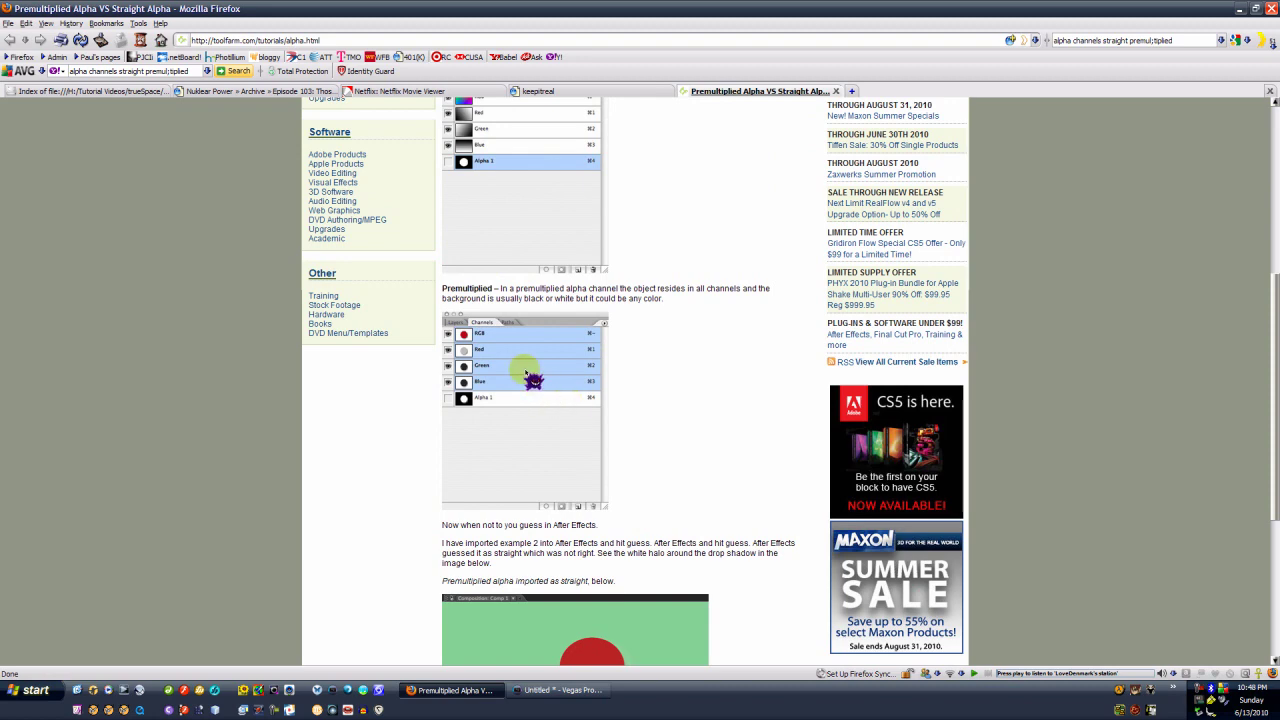
pyautogui.scroll(1, 488, 349)
pyautogui.scroll(-1, 488, 349)
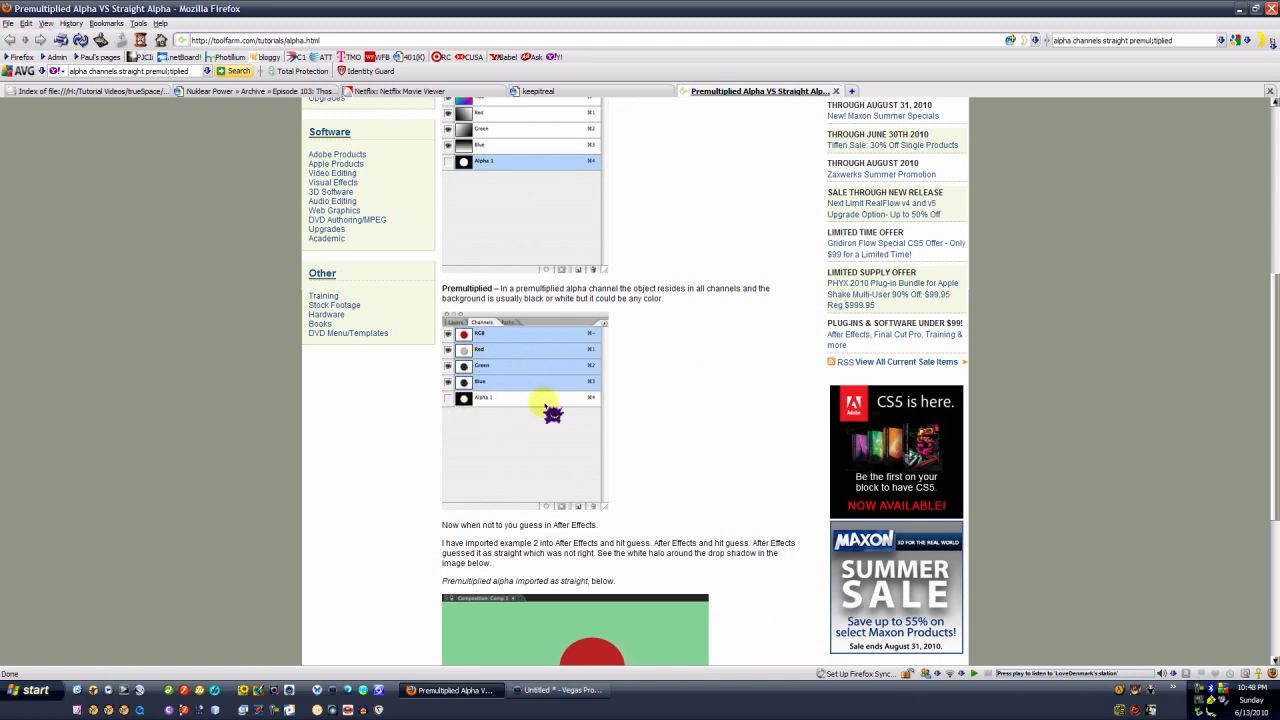
pyautogui.scroll(1, 545, 410)
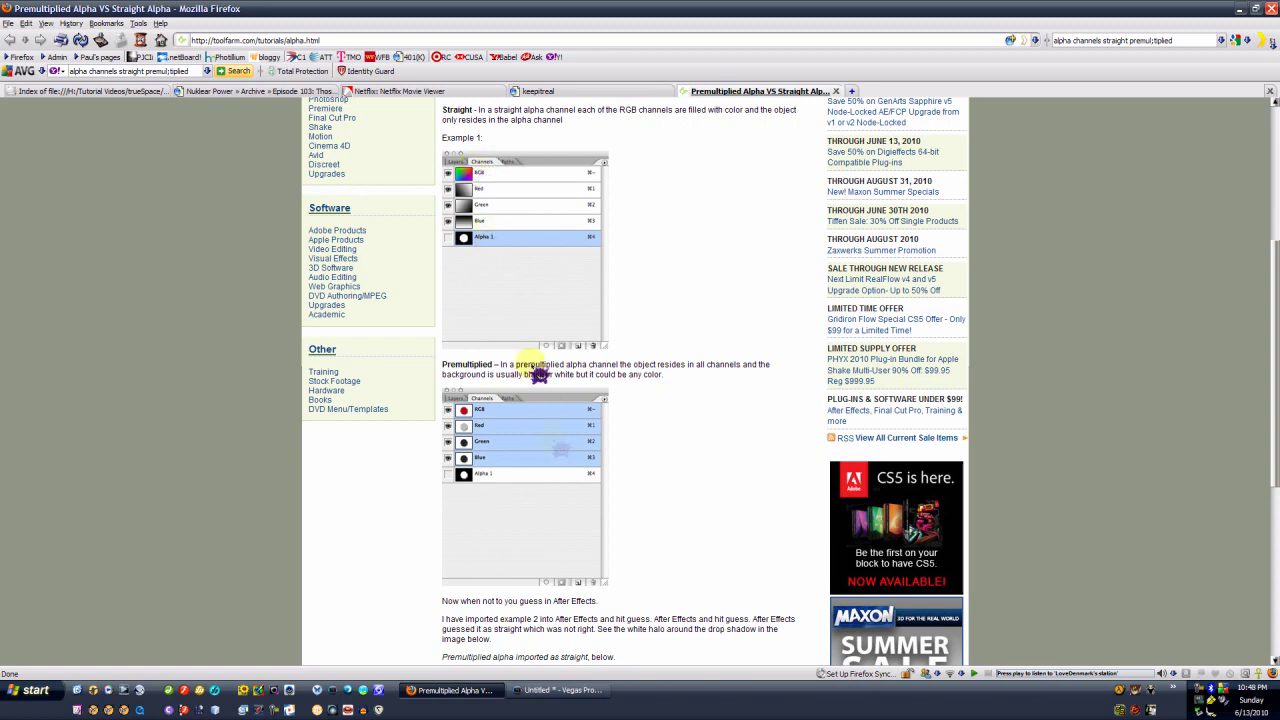
pyautogui.scroll(-3, 523, 360)
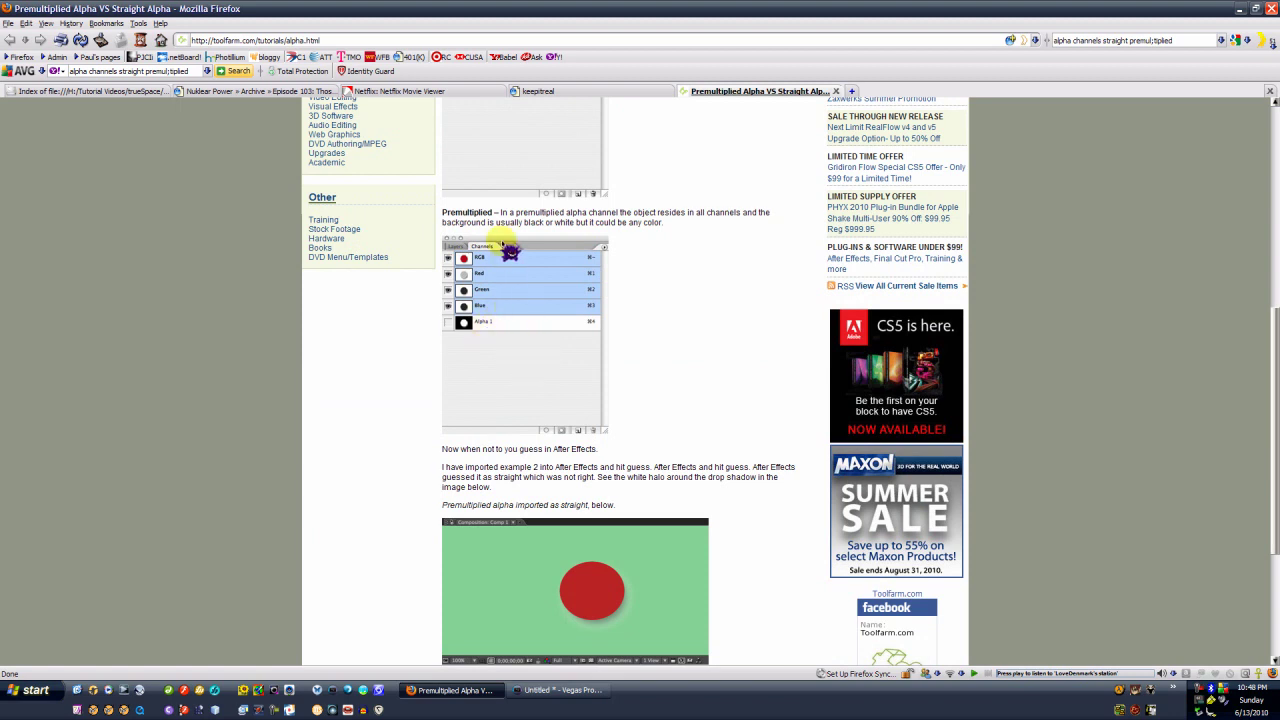
pyautogui.scroll(-5, 505, 455)
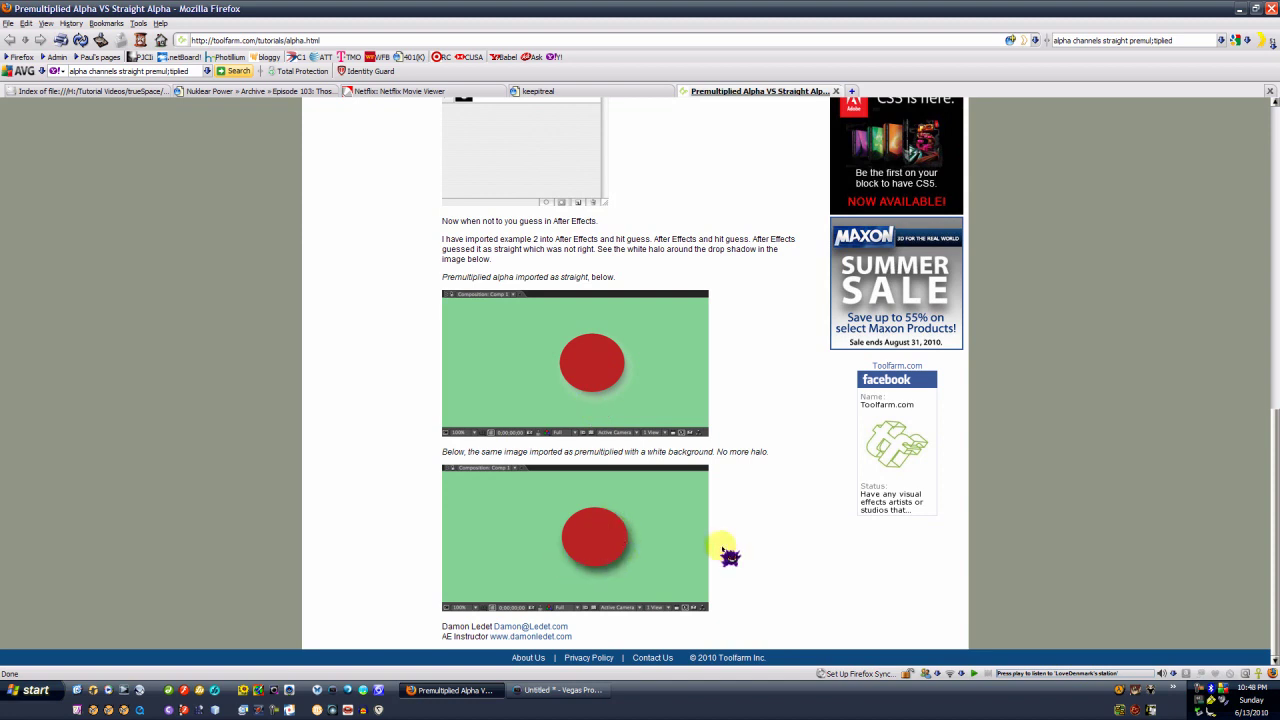
# Step: Switch to Vegas and set the Video Preview quality to Preview > Full
pyautogui.click(566, 690)
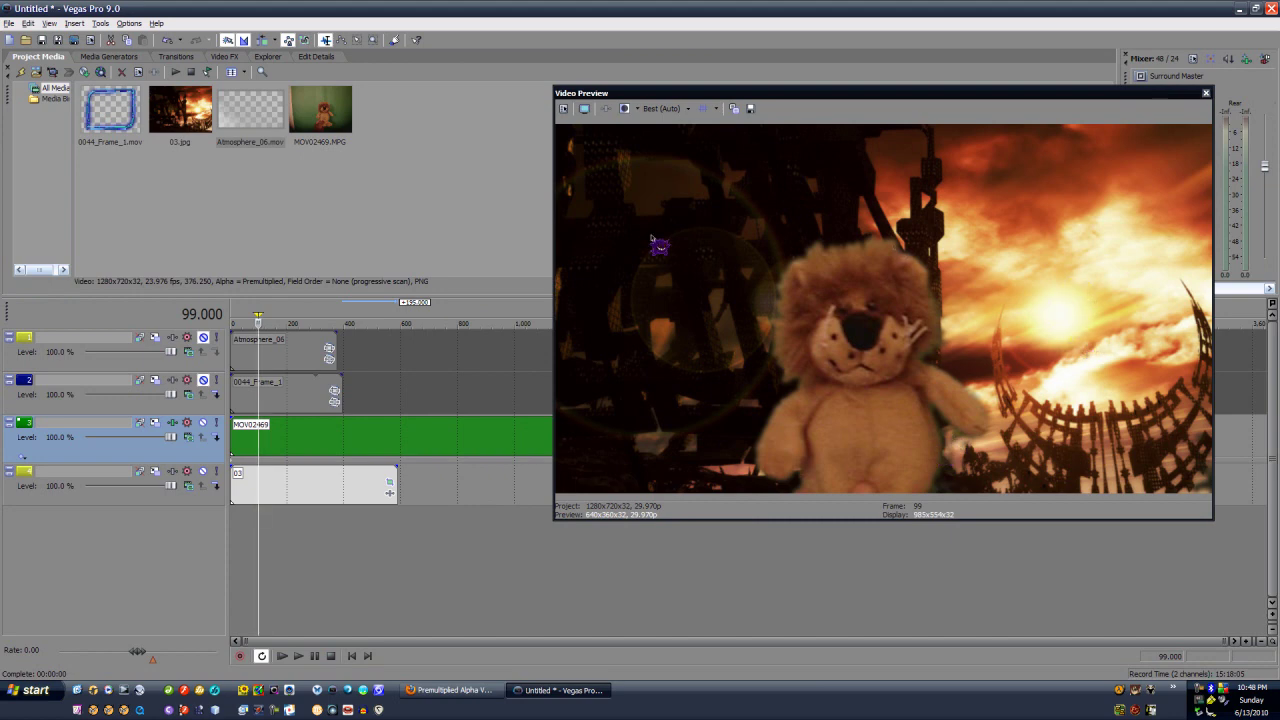
pyautogui.click(341, 487)
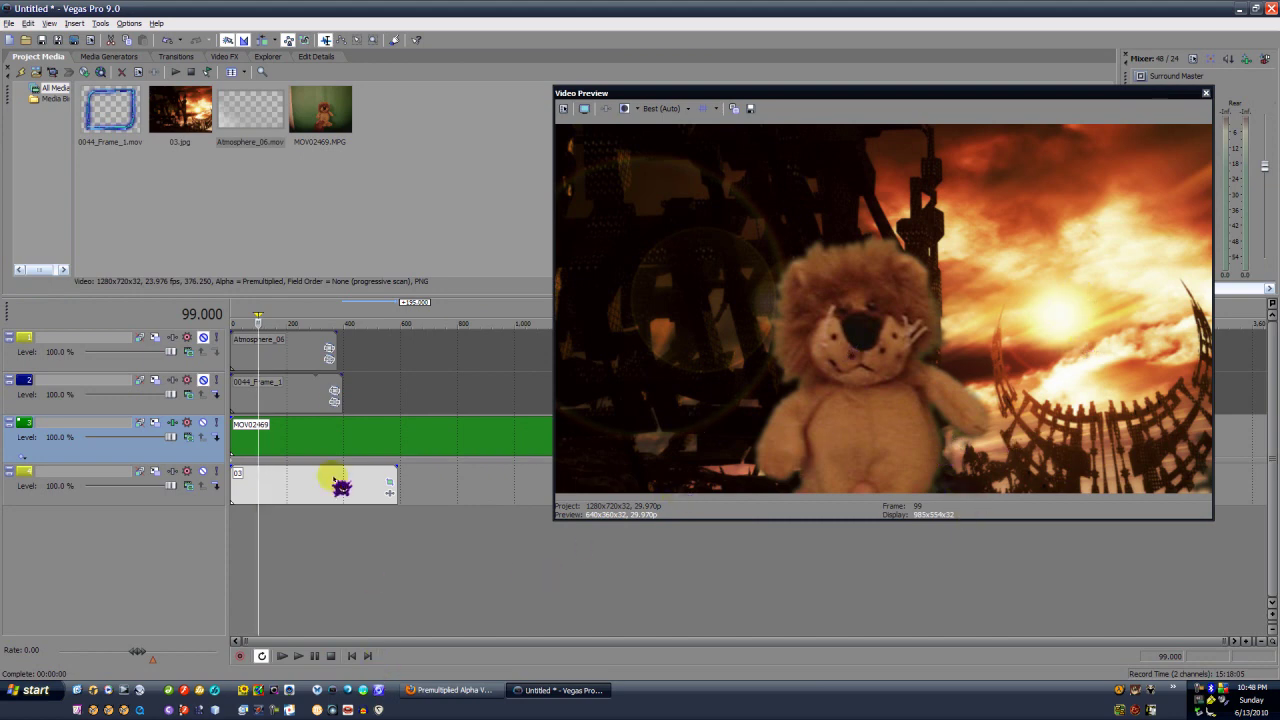
pyautogui.click(664, 108)
pyautogui.click(681, 140)
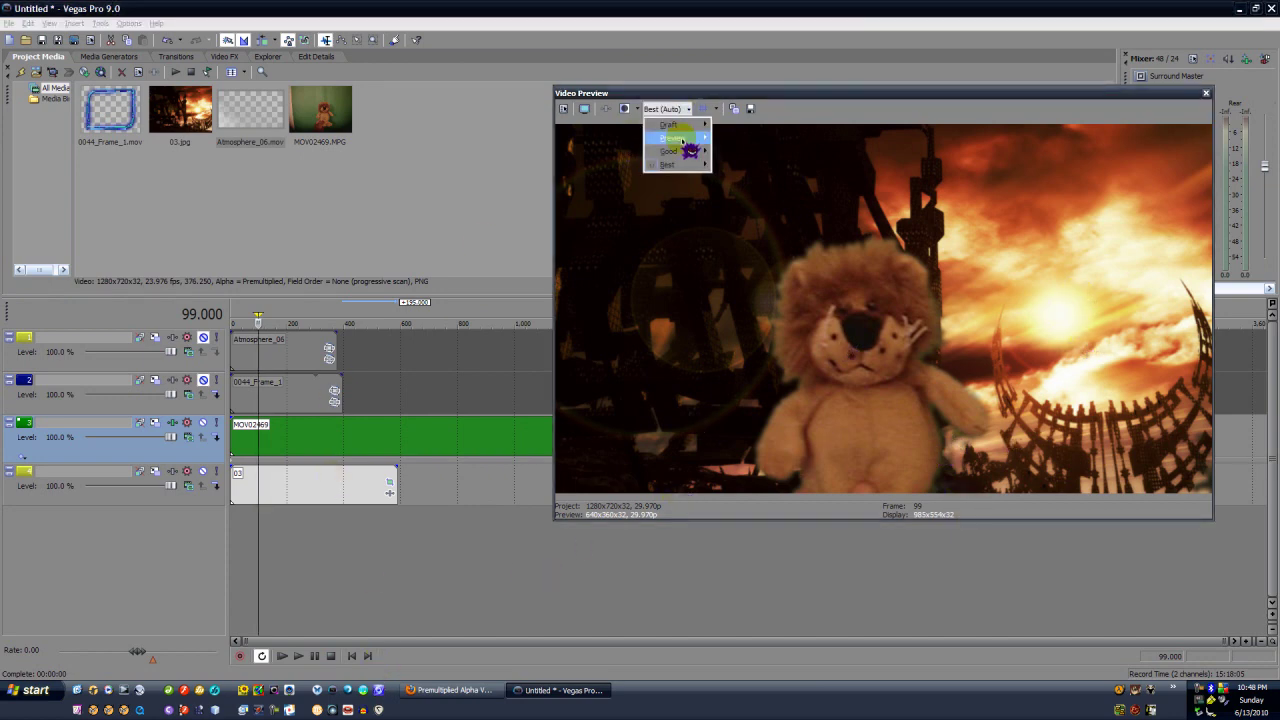
pyautogui.moveTo(682, 145)
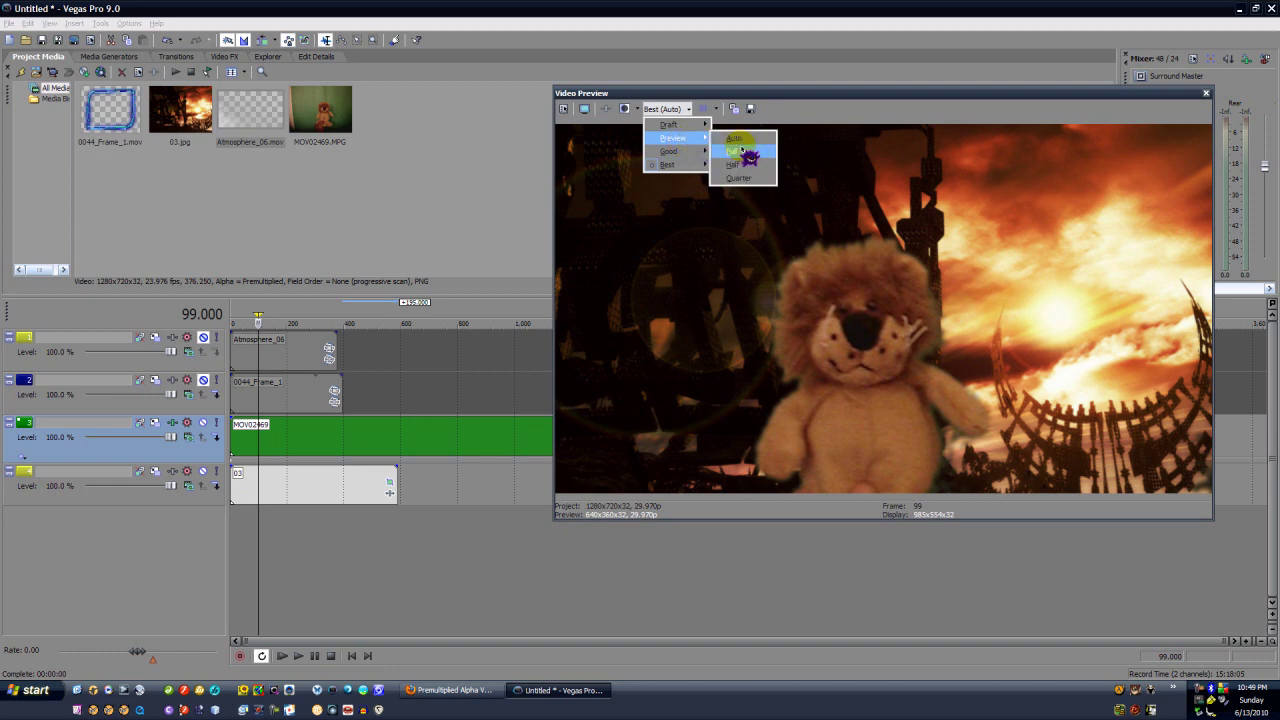
pyautogui.click(740, 150)
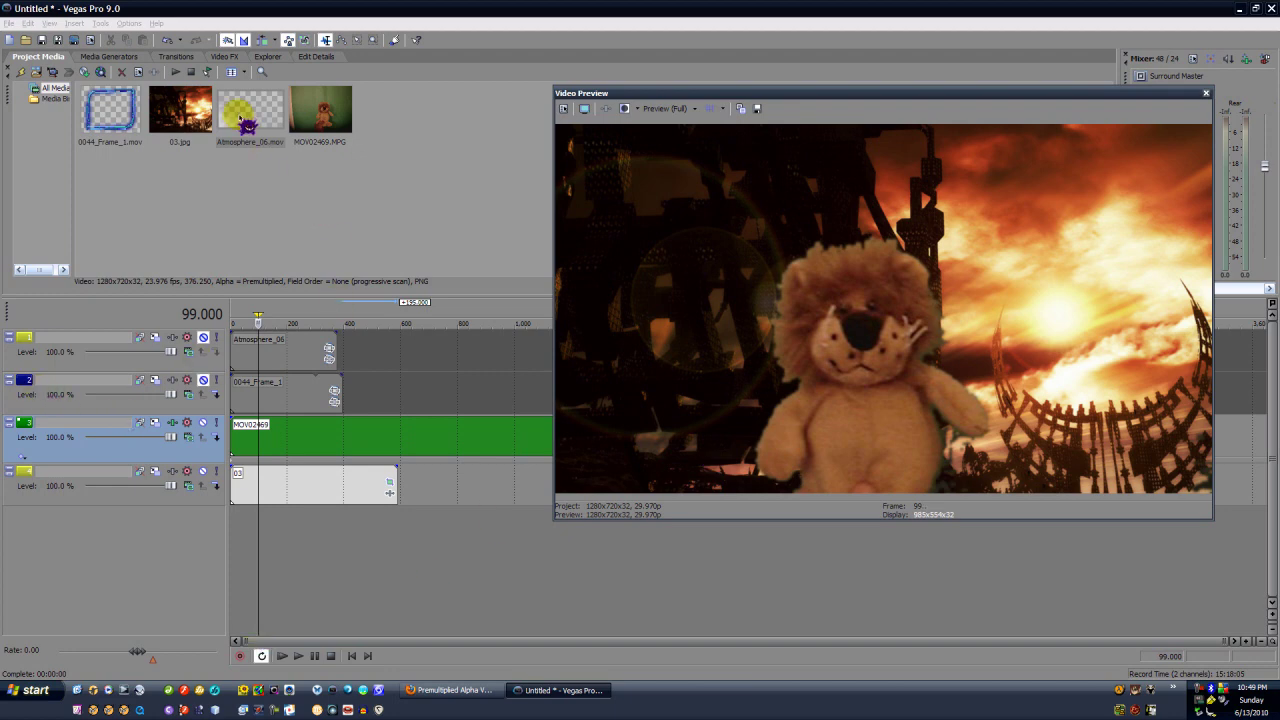
# Step: Check the alpha info of the Atmosphere_06 and 0044_Frame_1 media in Project Media
pyautogui.click(100, 115)
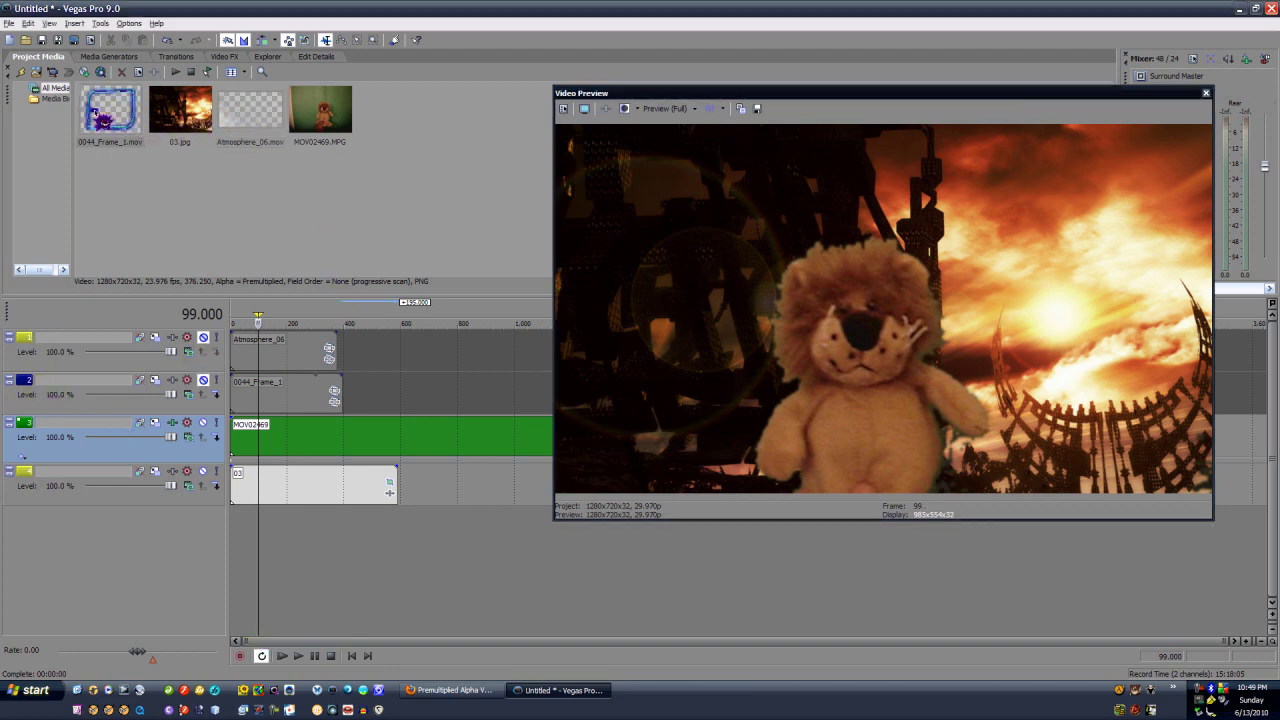
pyautogui.click(256, 128)
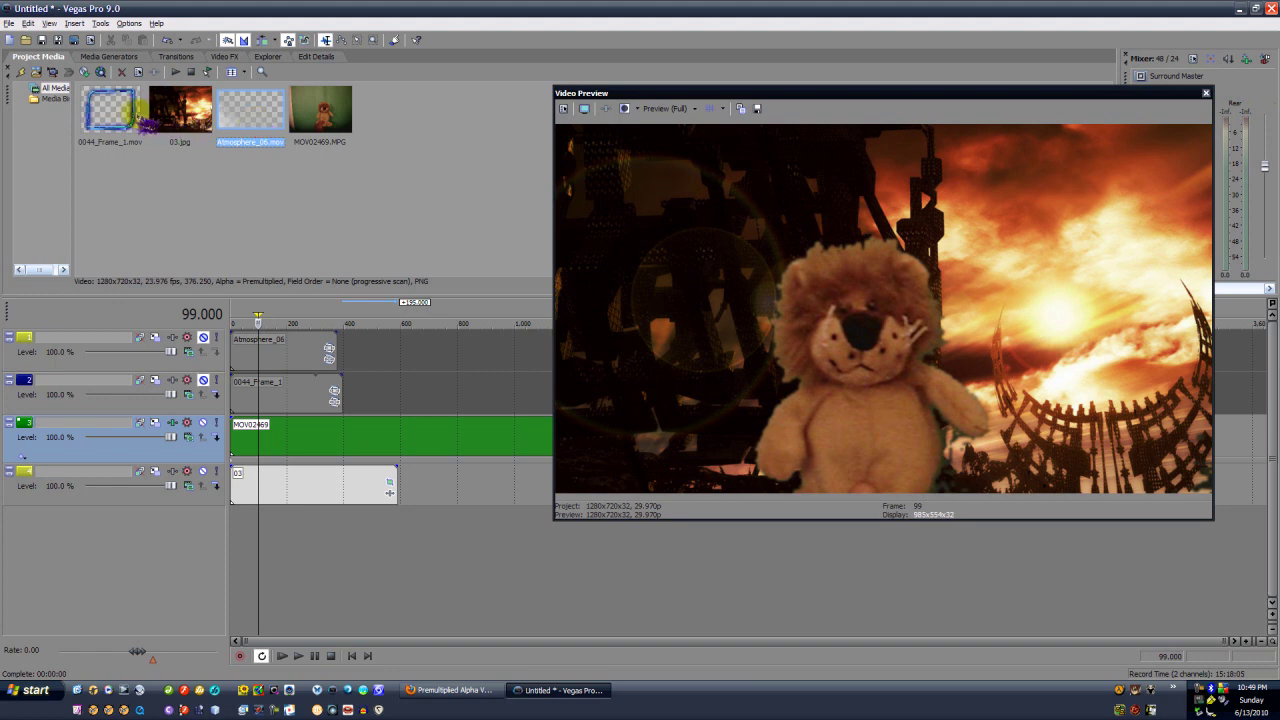
pyautogui.click(118, 117)
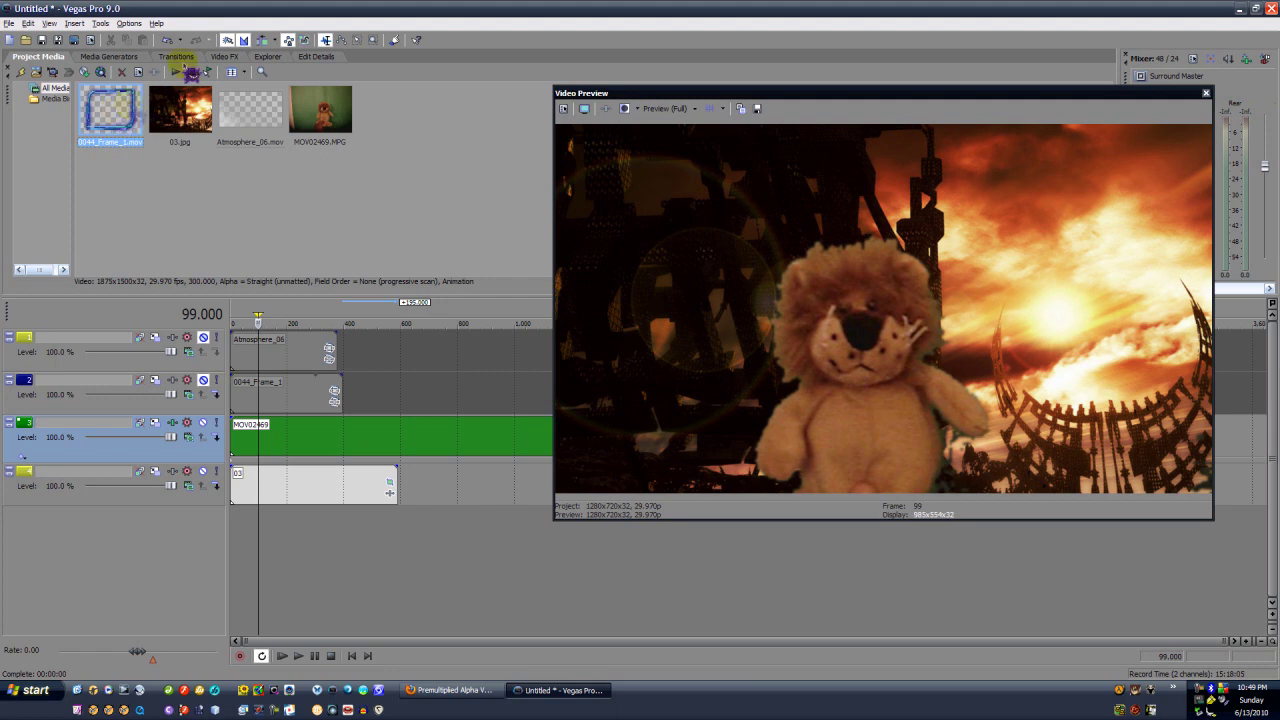
pyautogui.click(255, 112)
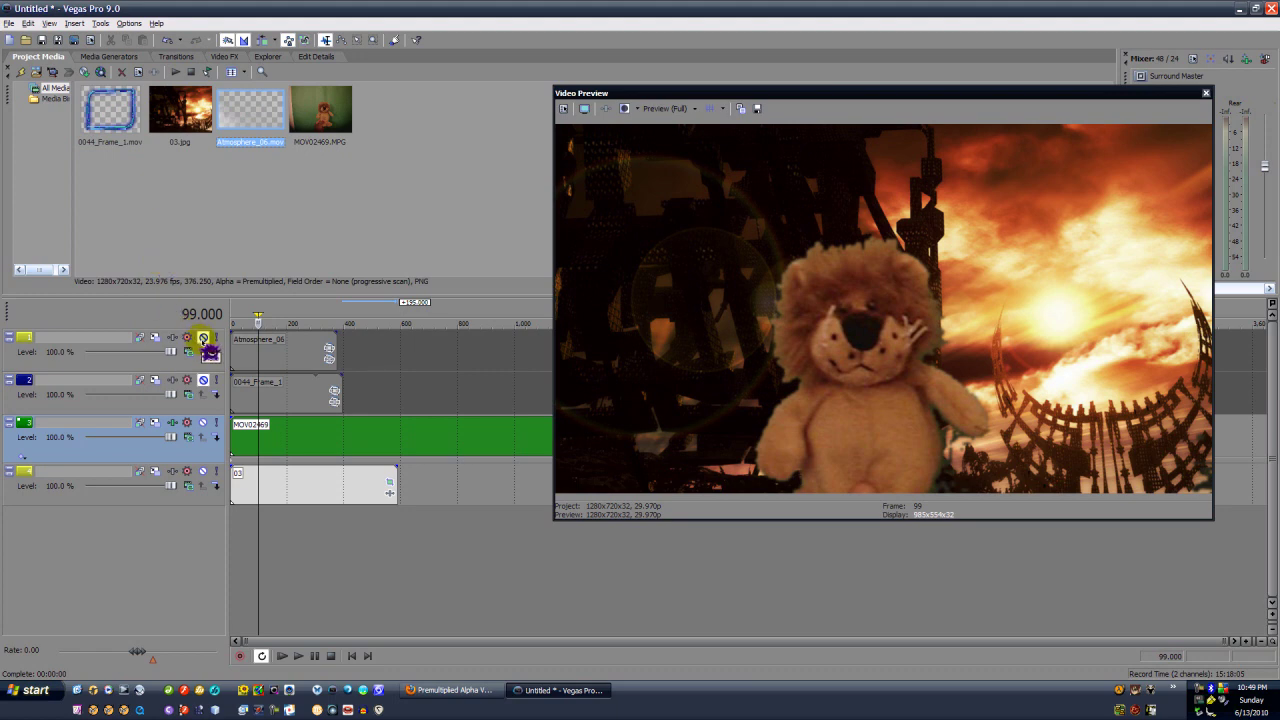
# Step: Set the Atmosphere_06 smoke media's alpha channel to None
pyautogui.click(139, 73)
pyautogui.click(660, 379)
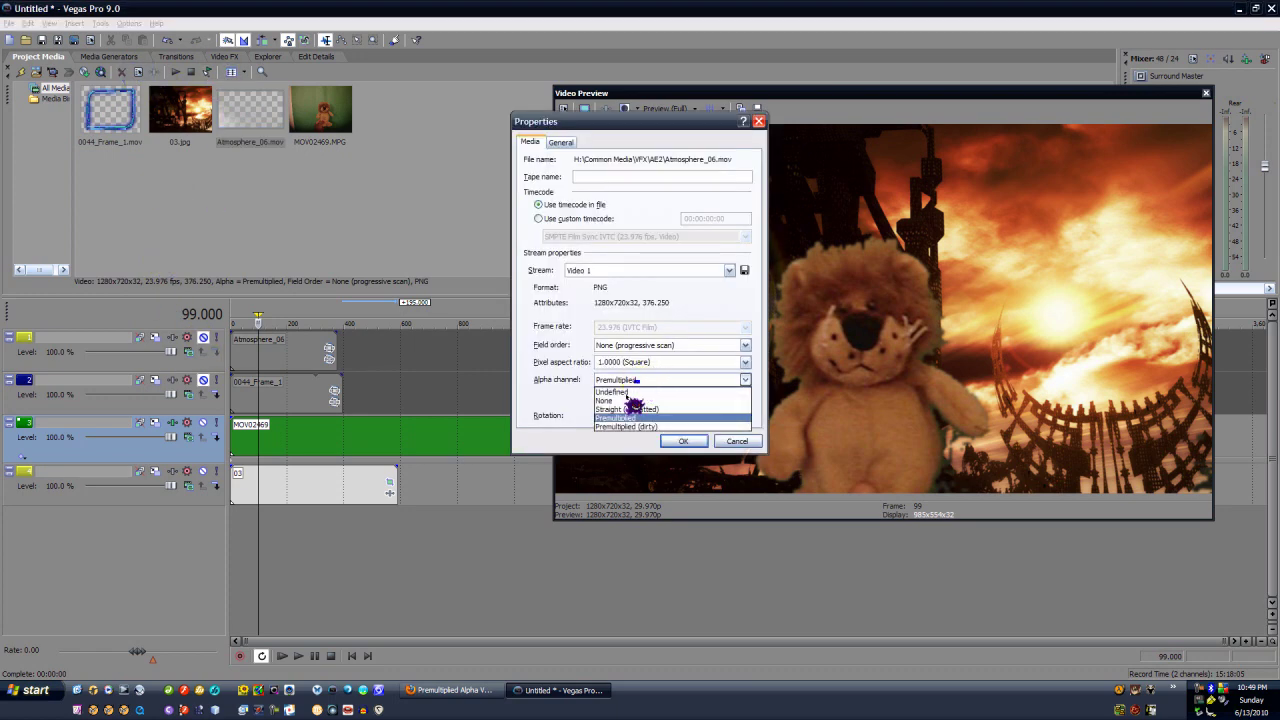
pyautogui.click(660, 399)
pyautogui.click(684, 440)
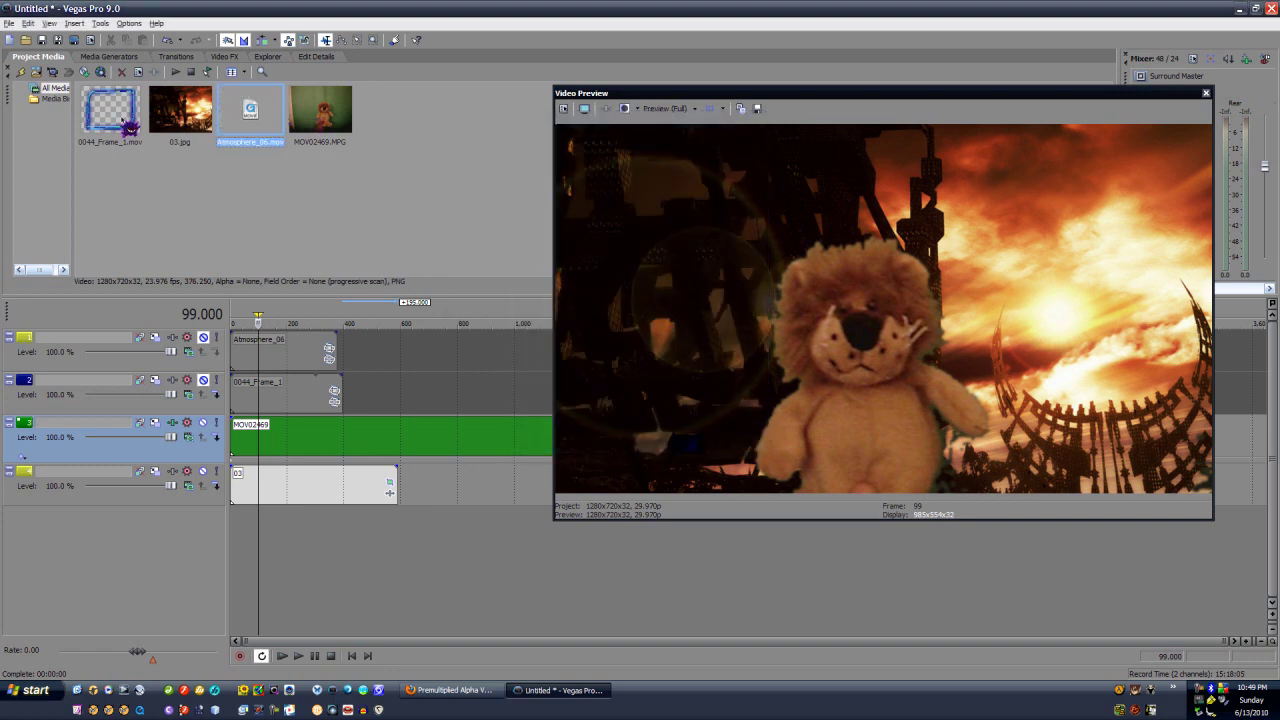
# Step: Set the 0044_Frame_1 frame media's alpha channel to None as well
pyautogui.click(128, 126)
pyautogui.click(137, 72)
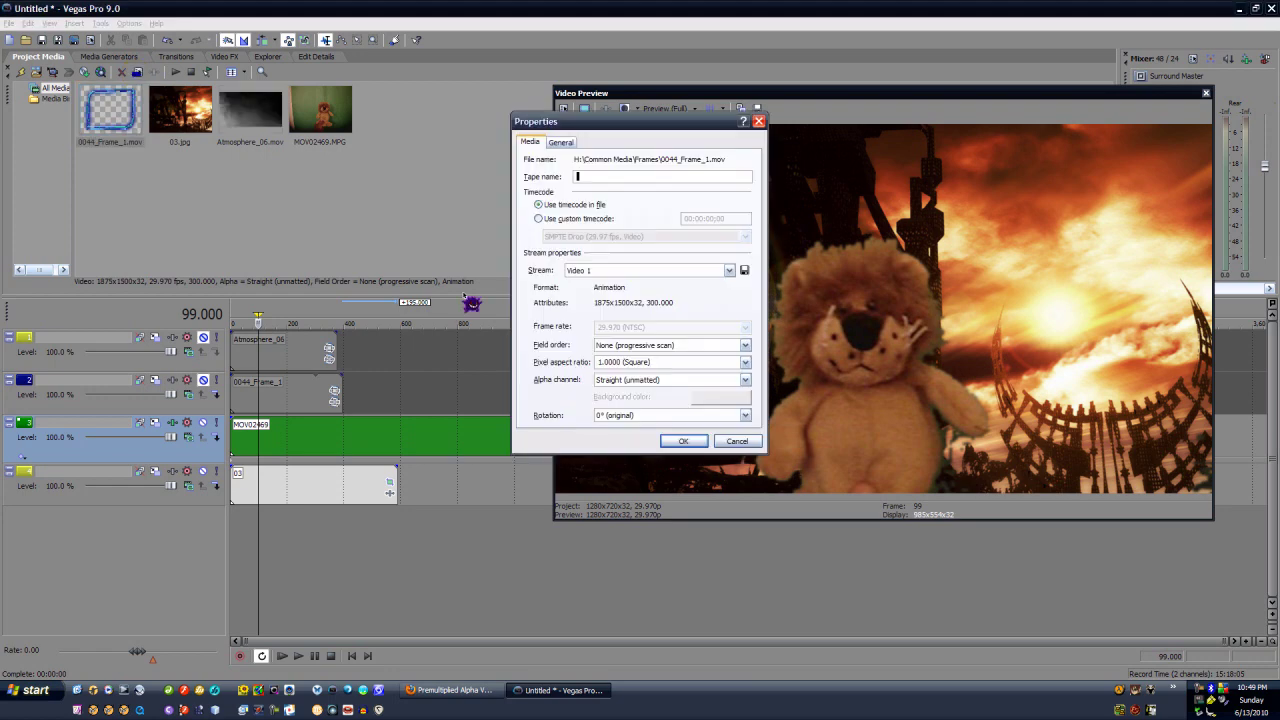
pyautogui.click(620, 380)
pyautogui.click(614, 401)
pyautogui.click(684, 442)
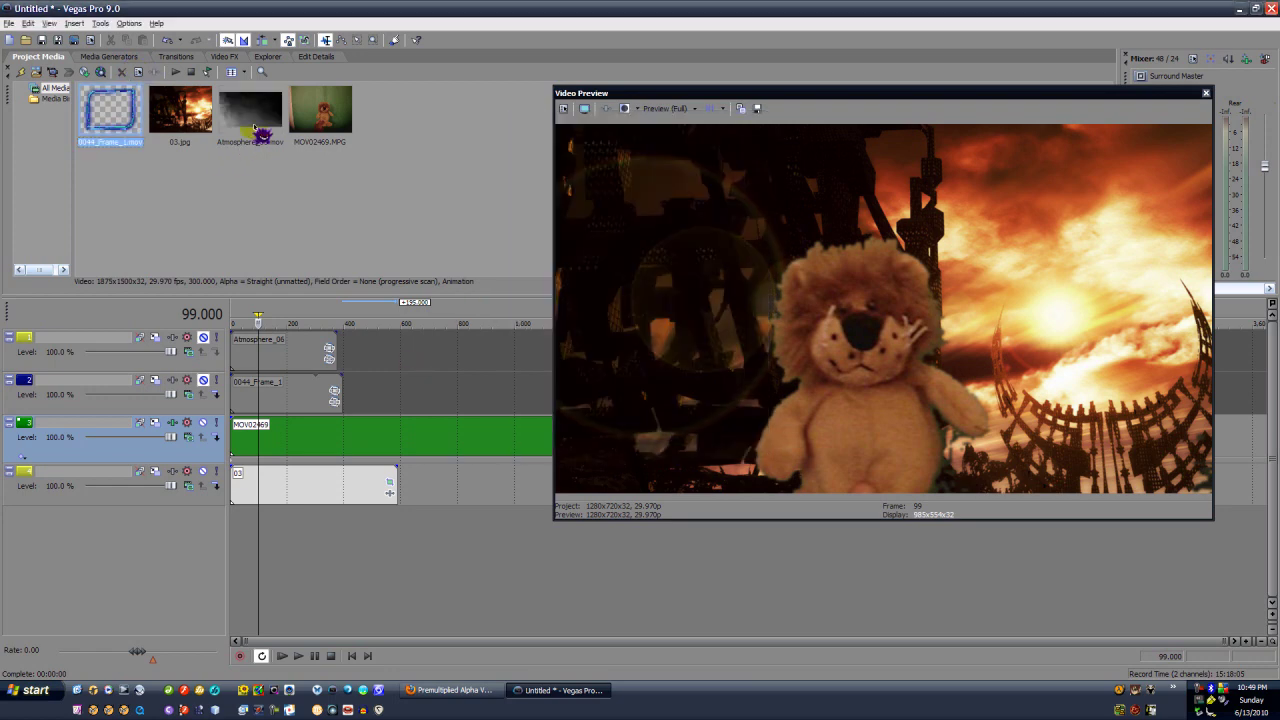
# Step: Unmute the smoke track and switch Atmosphere_06's alpha to Straight (unmatted)
pyautogui.click(254, 127)
pyautogui.click(203, 338)
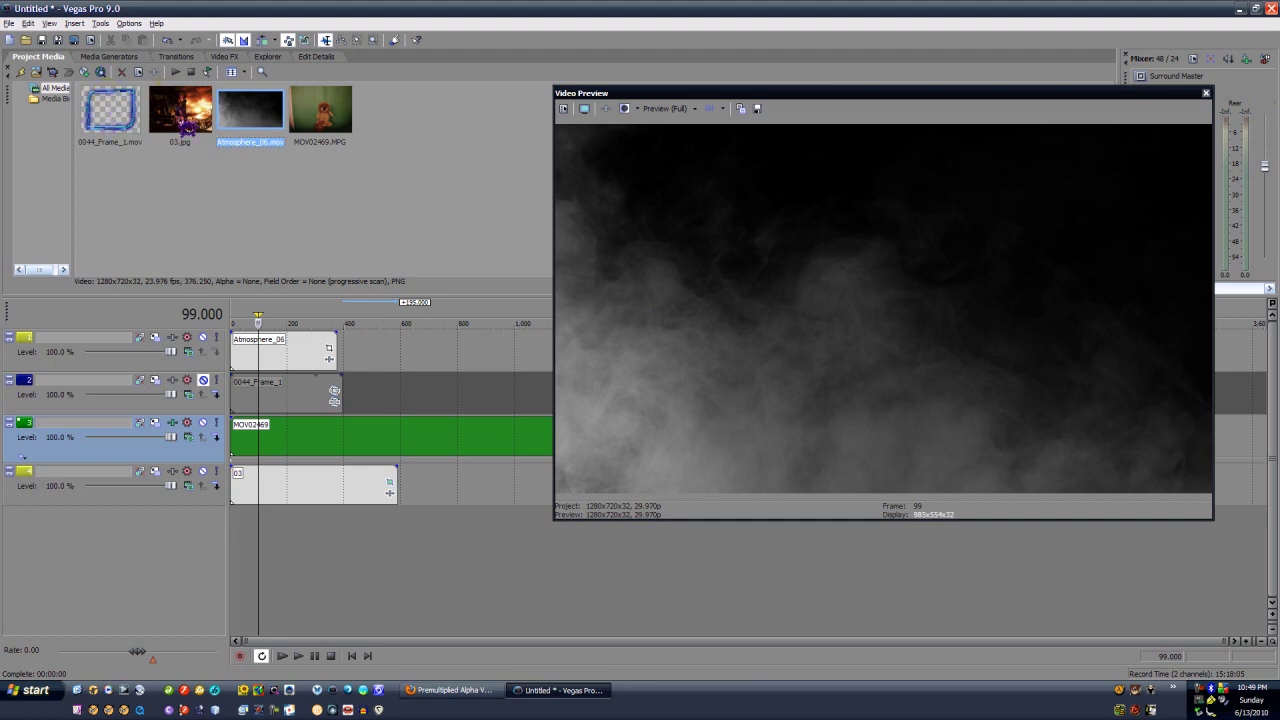
pyautogui.click(153, 72)
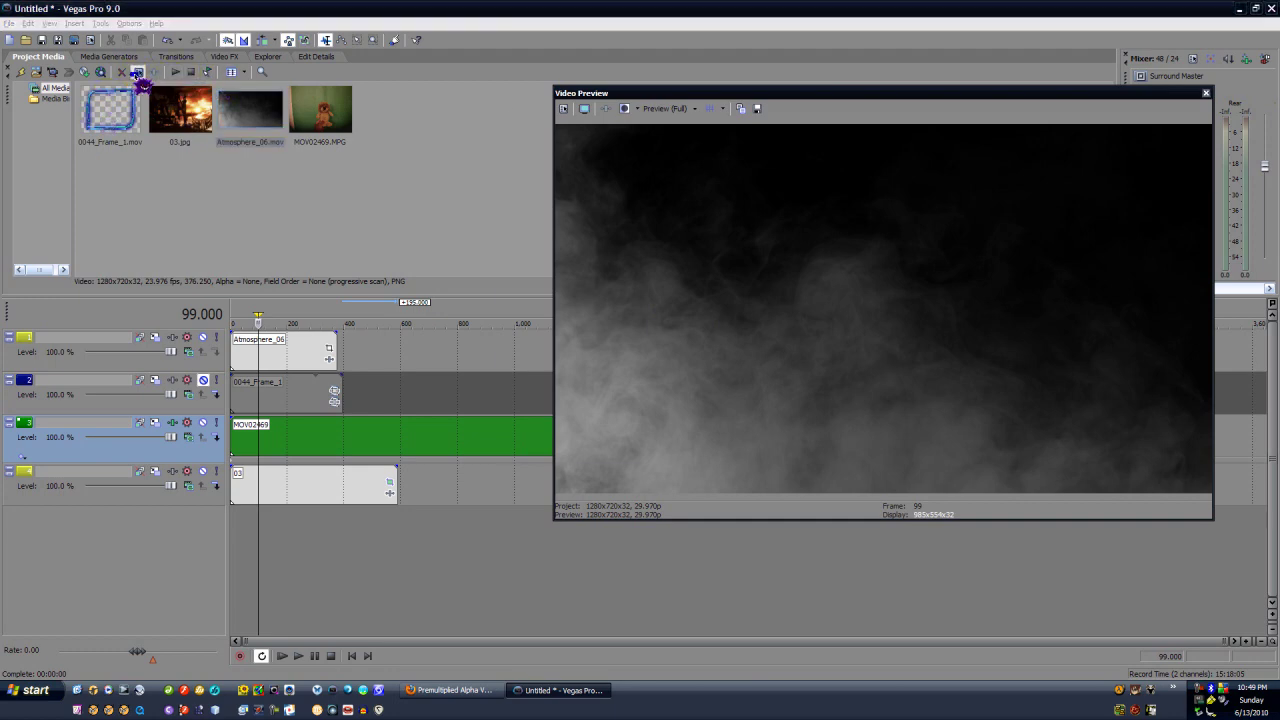
pyautogui.click(659, 379)
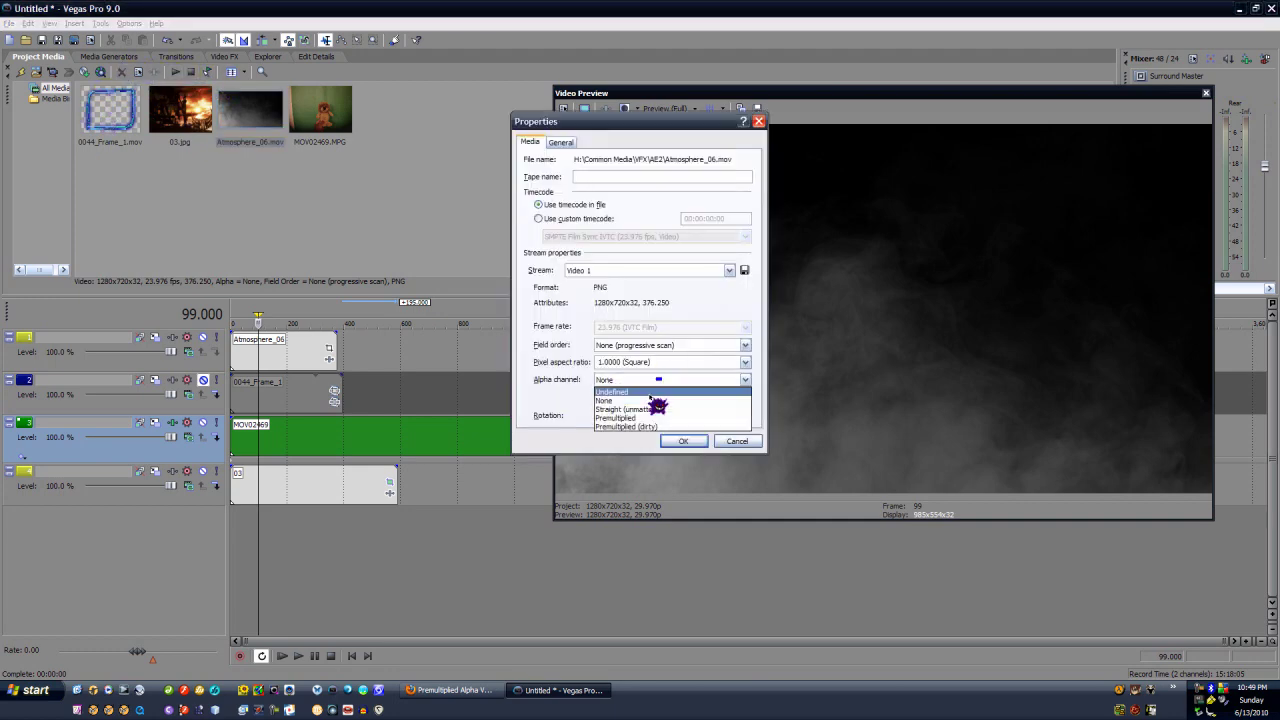
pyautogui.click(652, 408)
pyautogui.click(680, 442)
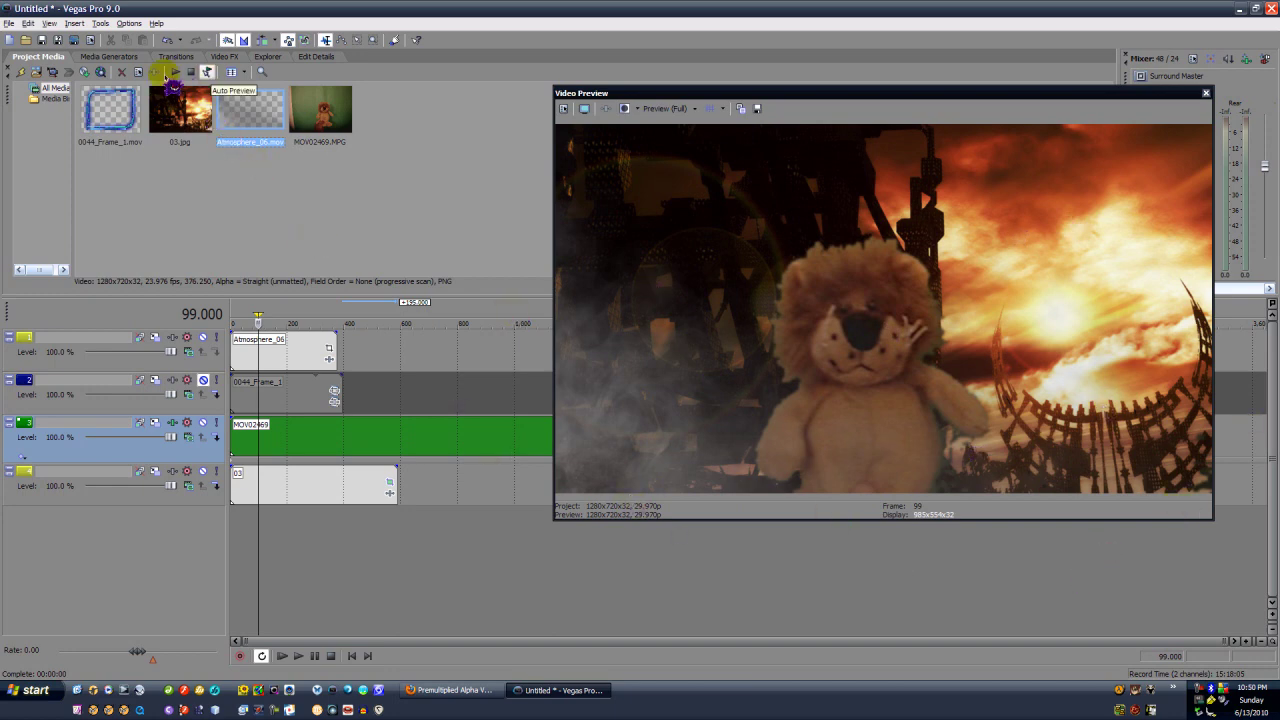
# Step: Try Premultiplied (dirty) on the smoke, then settle on Premultiplied alpha
pyautogui.click(138, 72)
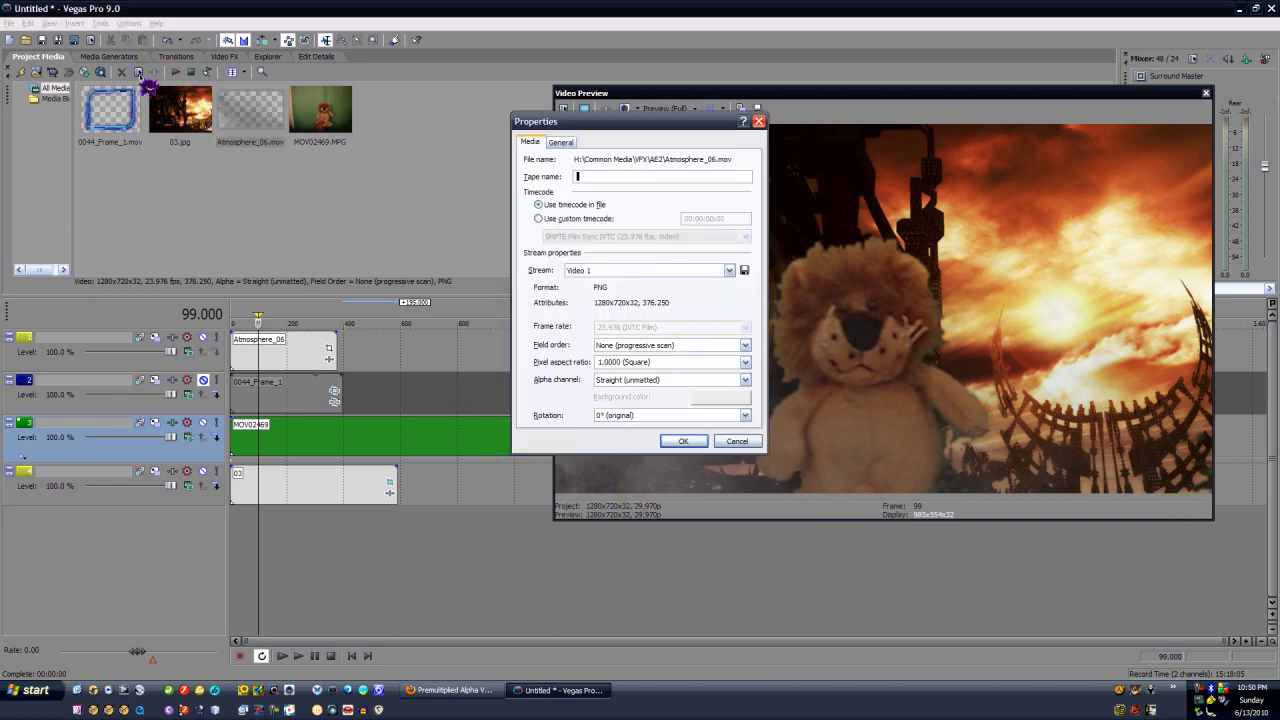
pyautogui.click(602, 383)
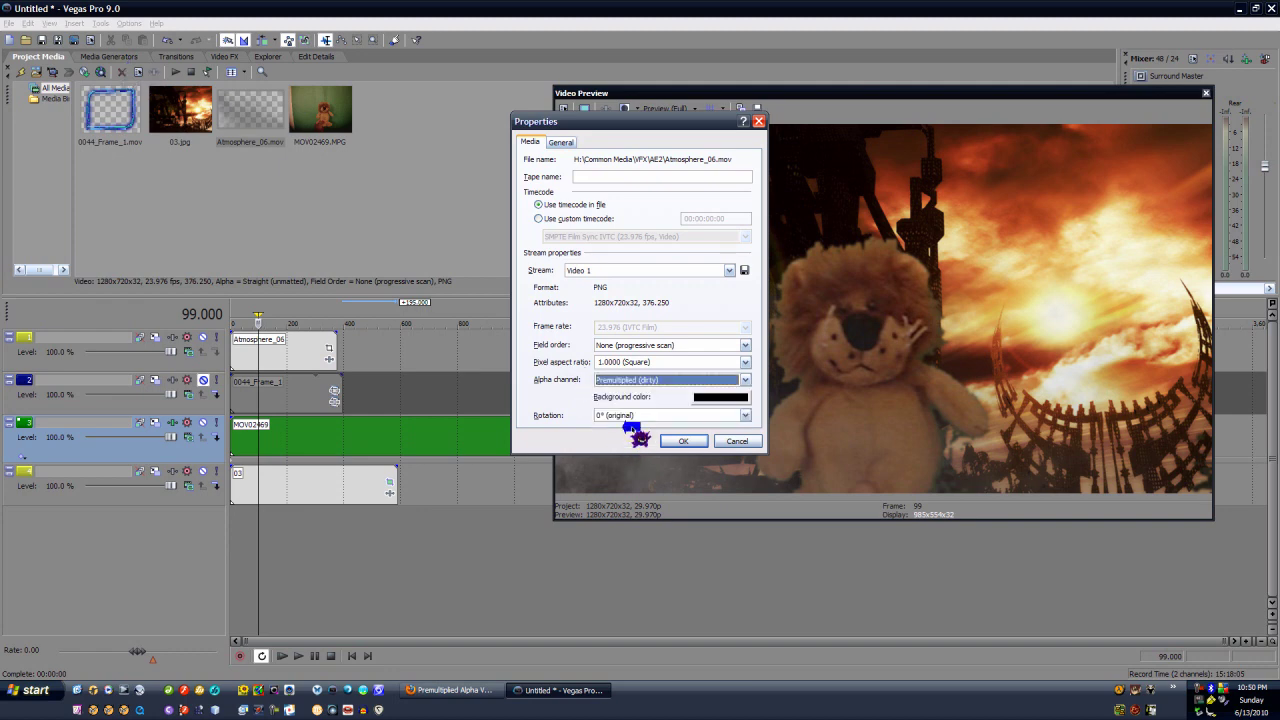
pyautogui.click(684, 441)
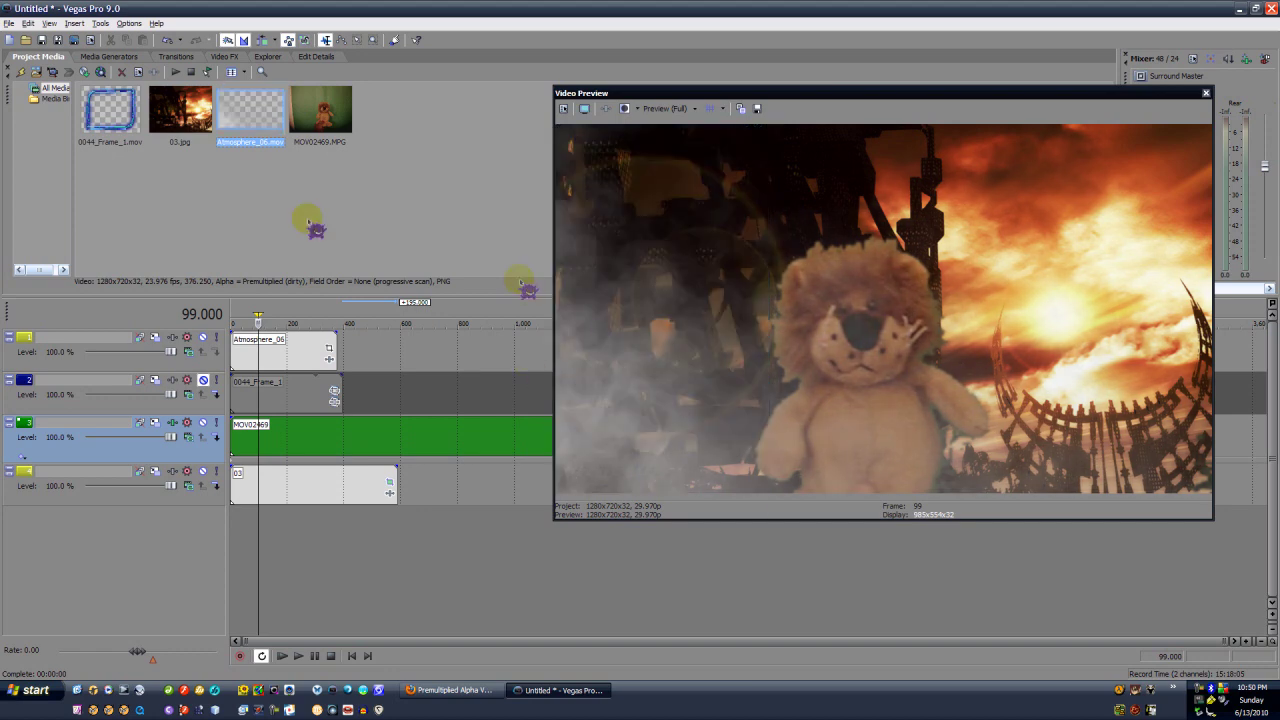
pyautogui.click(141, 74)
pyautogui.click(618, 380)
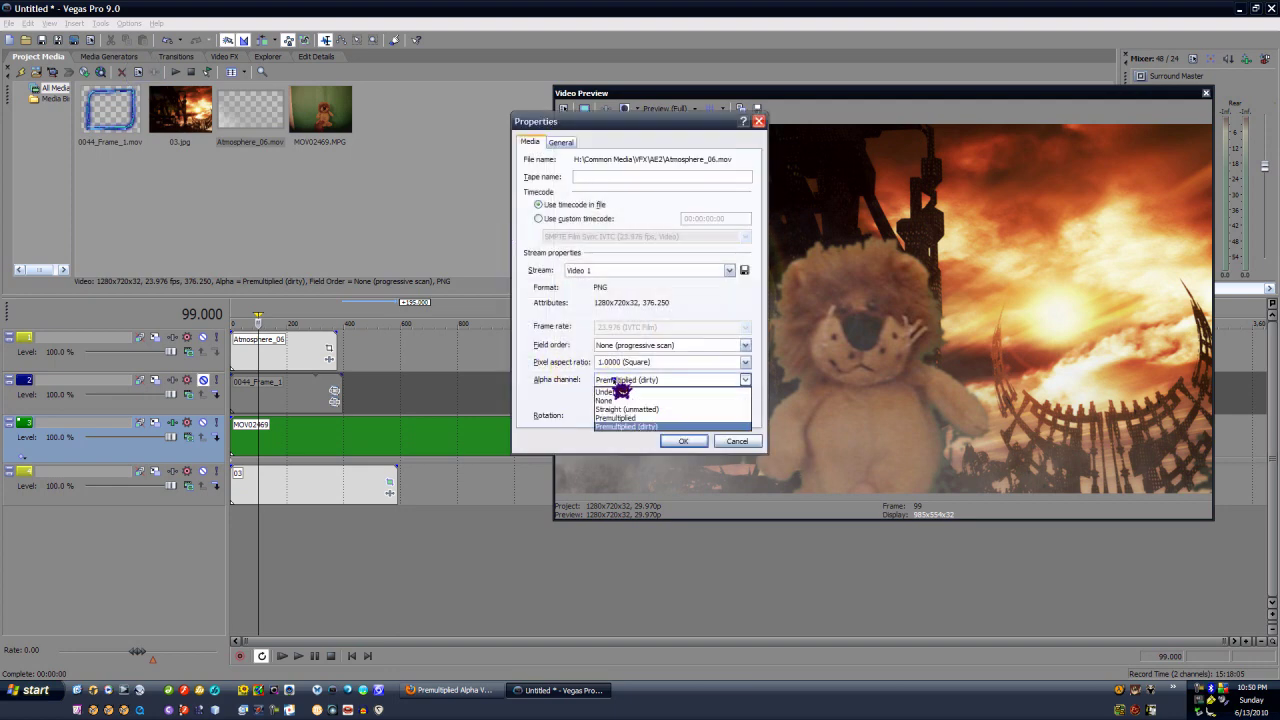
pyautogui.click(616, 418)
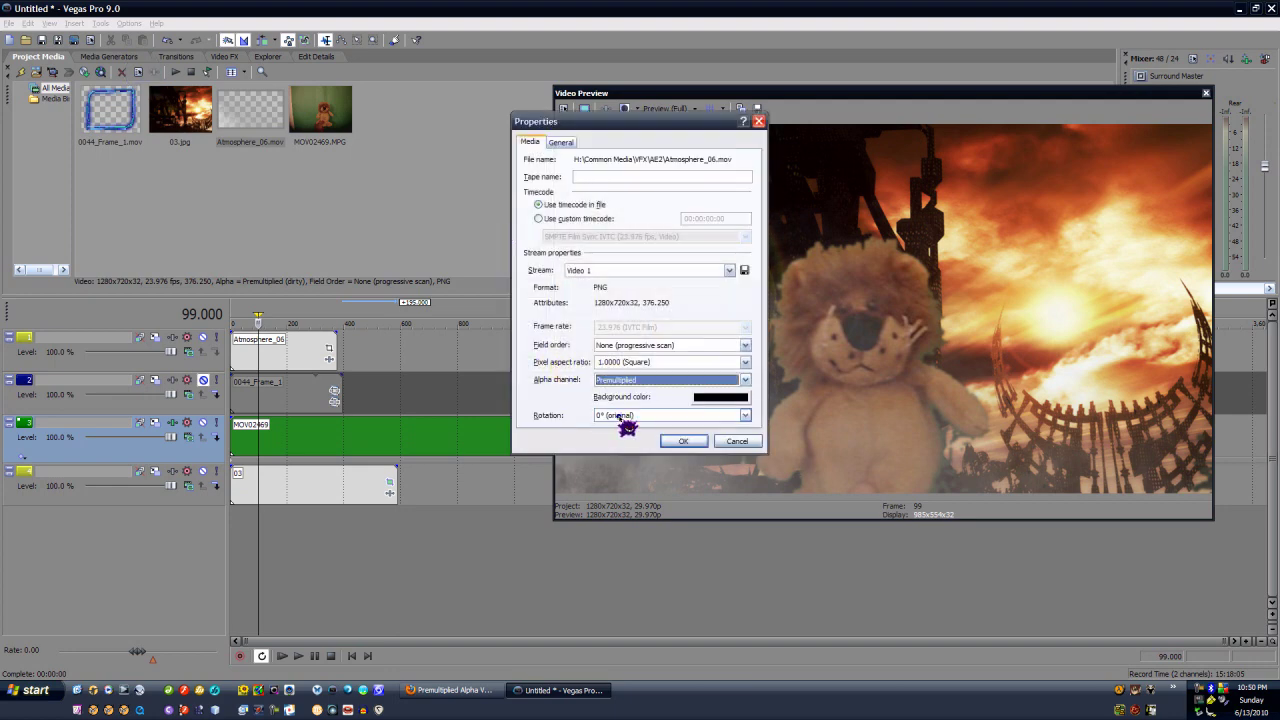
pyautogui.click(683, 442)
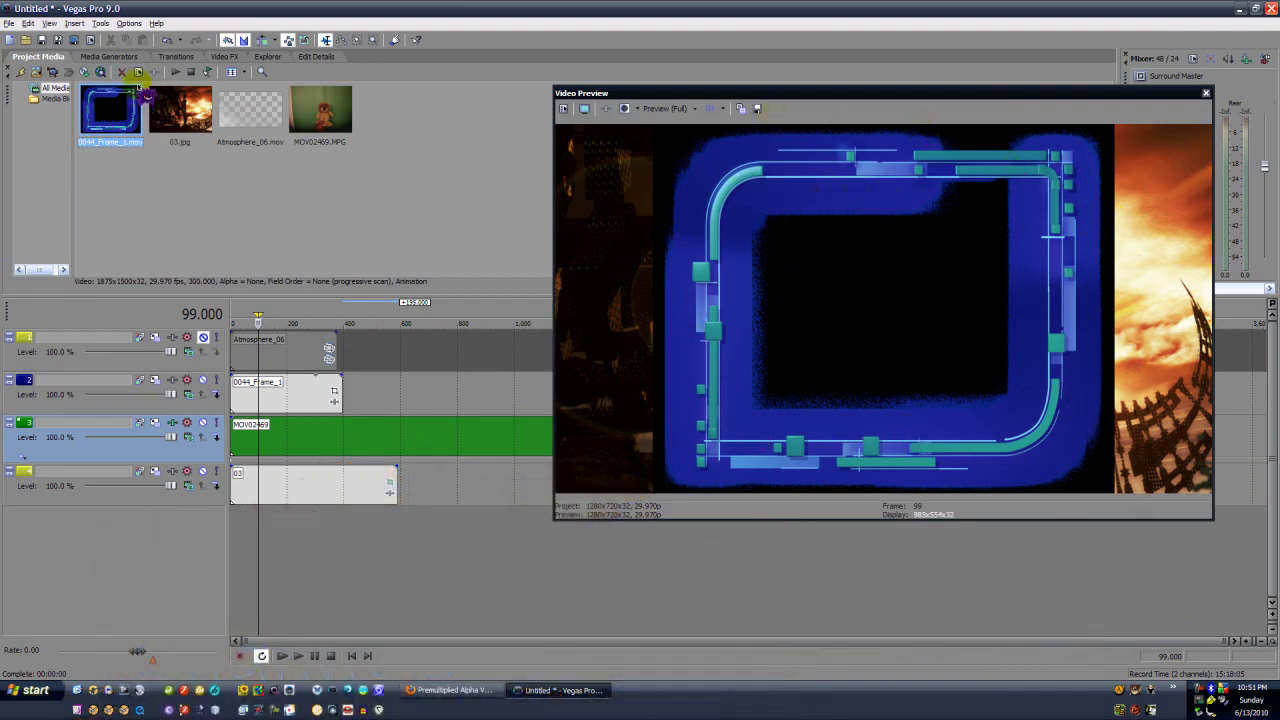
# Step: Try Premultiplied and then Premultiplied (dirty) alpha on the 0044_Frame_1 overlay
pyautogui.click(138, 72)
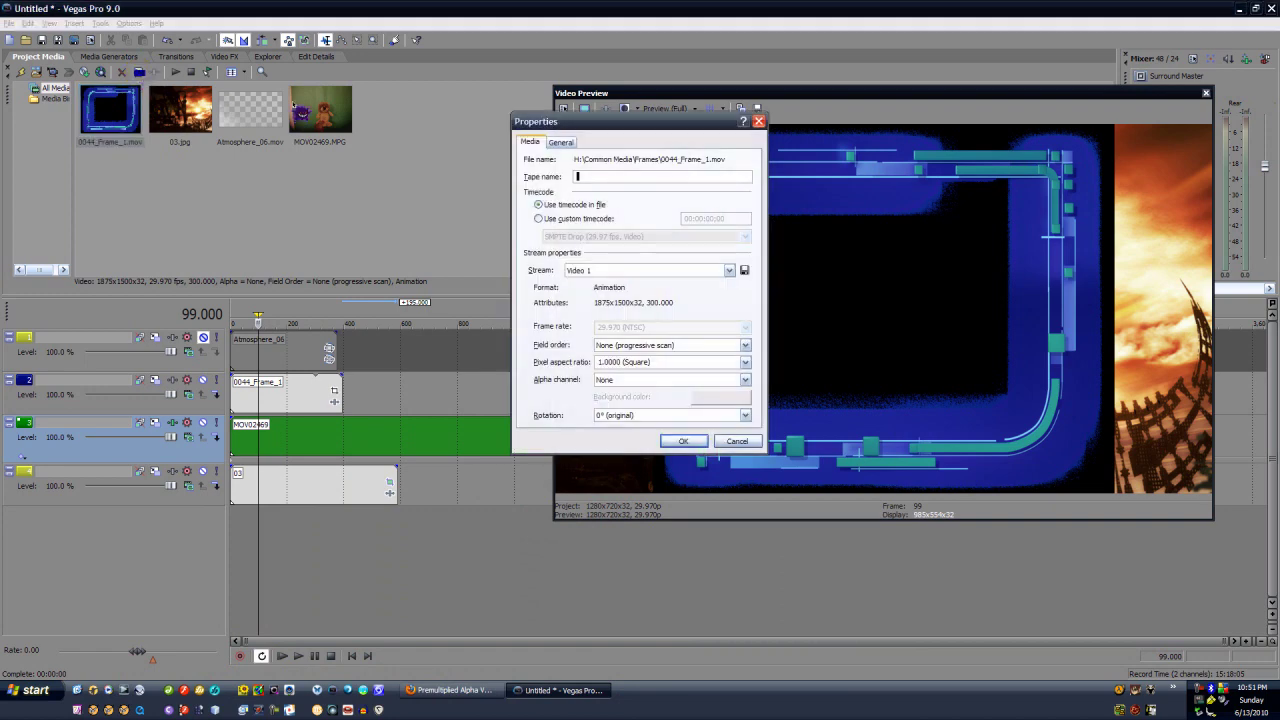
pyautogui.click(636, 382)
pyautogui.click(640, 436)
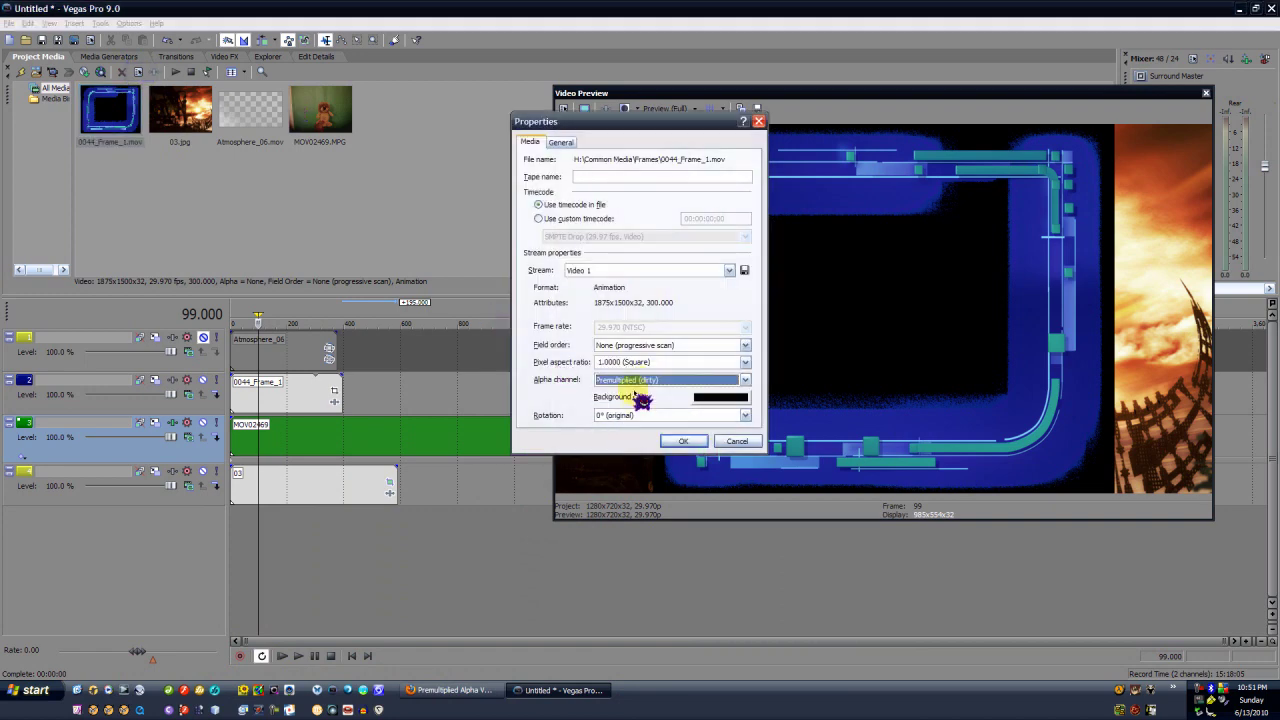
pyautogui.click(676, 442)
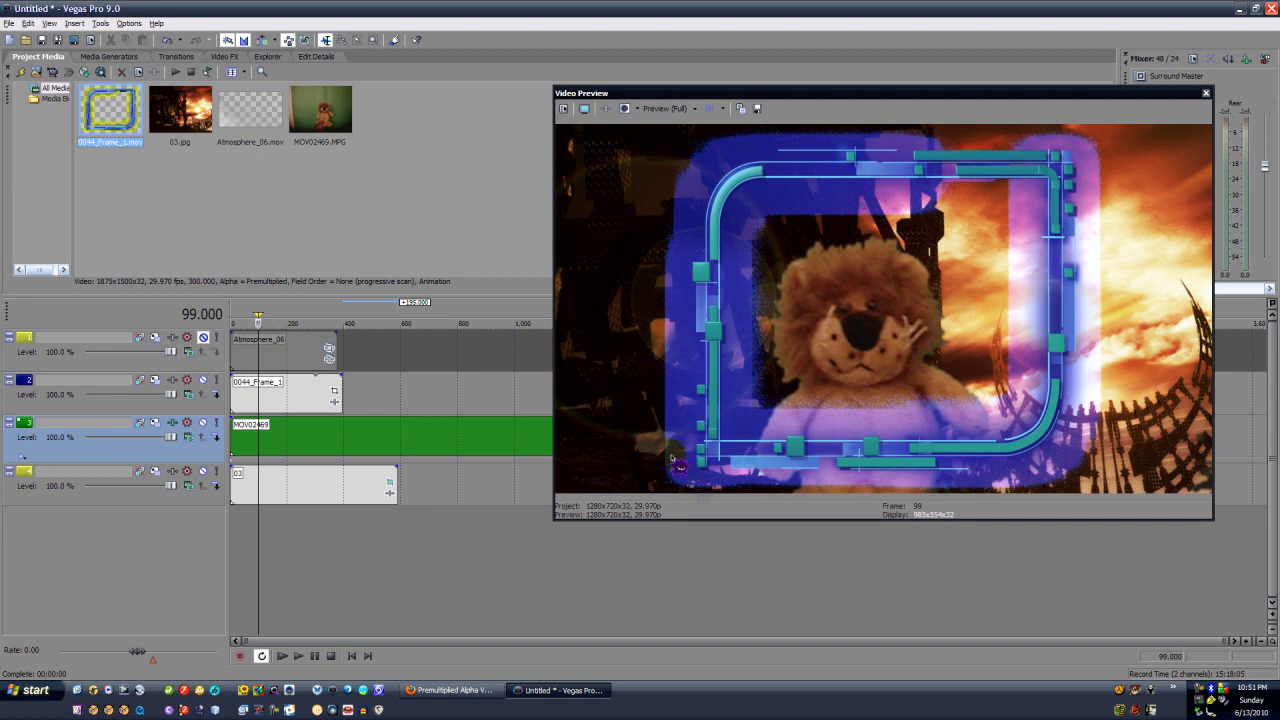
pyautogui.click(141, 76)
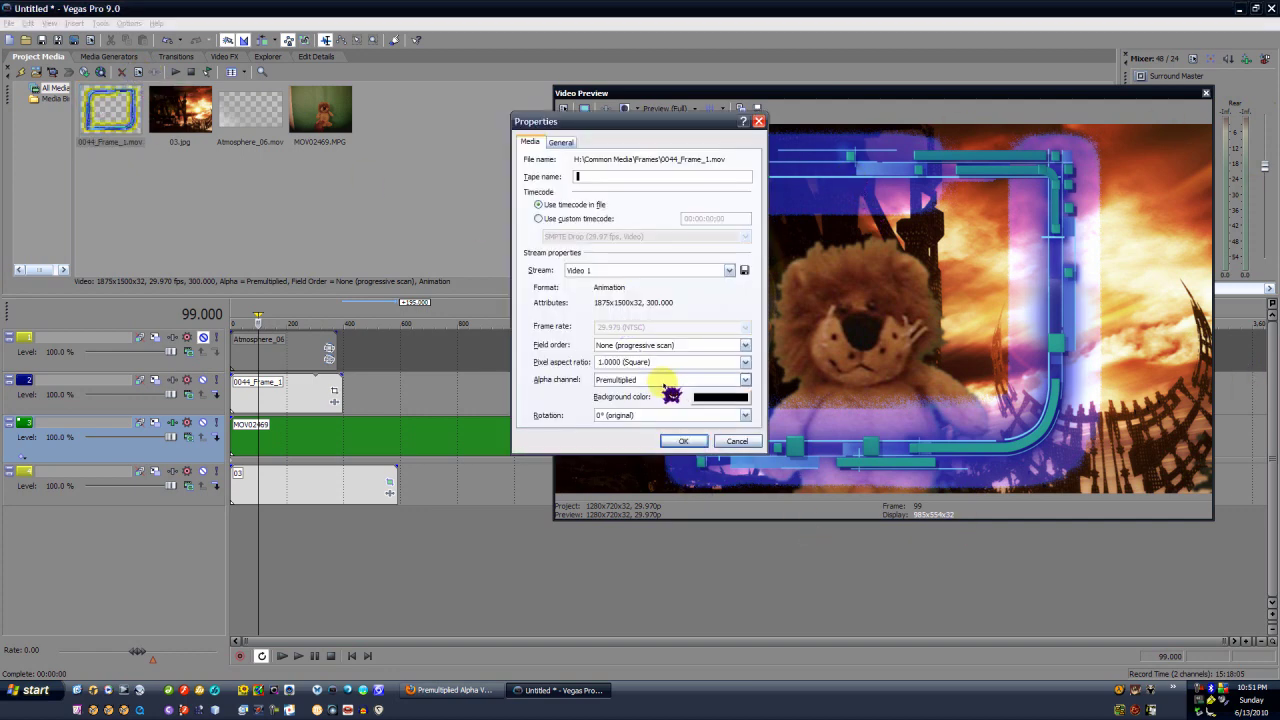
pyautogui.click(662, 381)
pyautogui.click(661, 428)
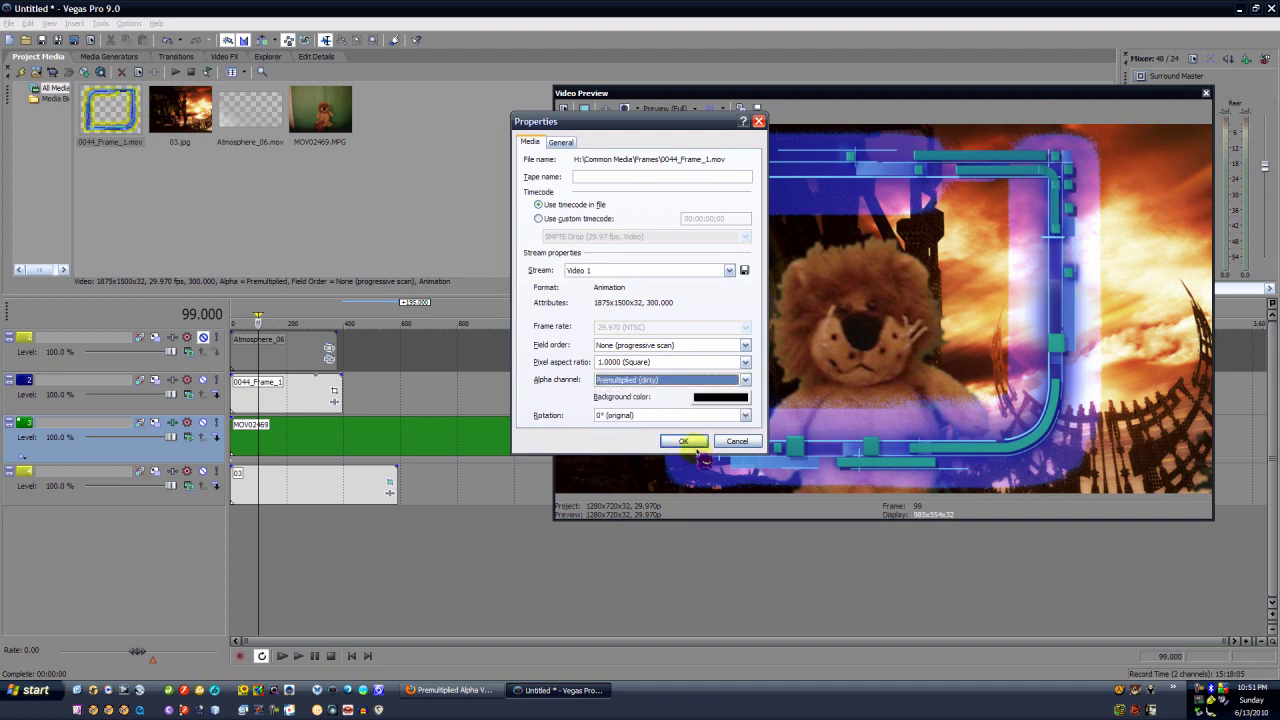
pyautogui.click(689, 446)
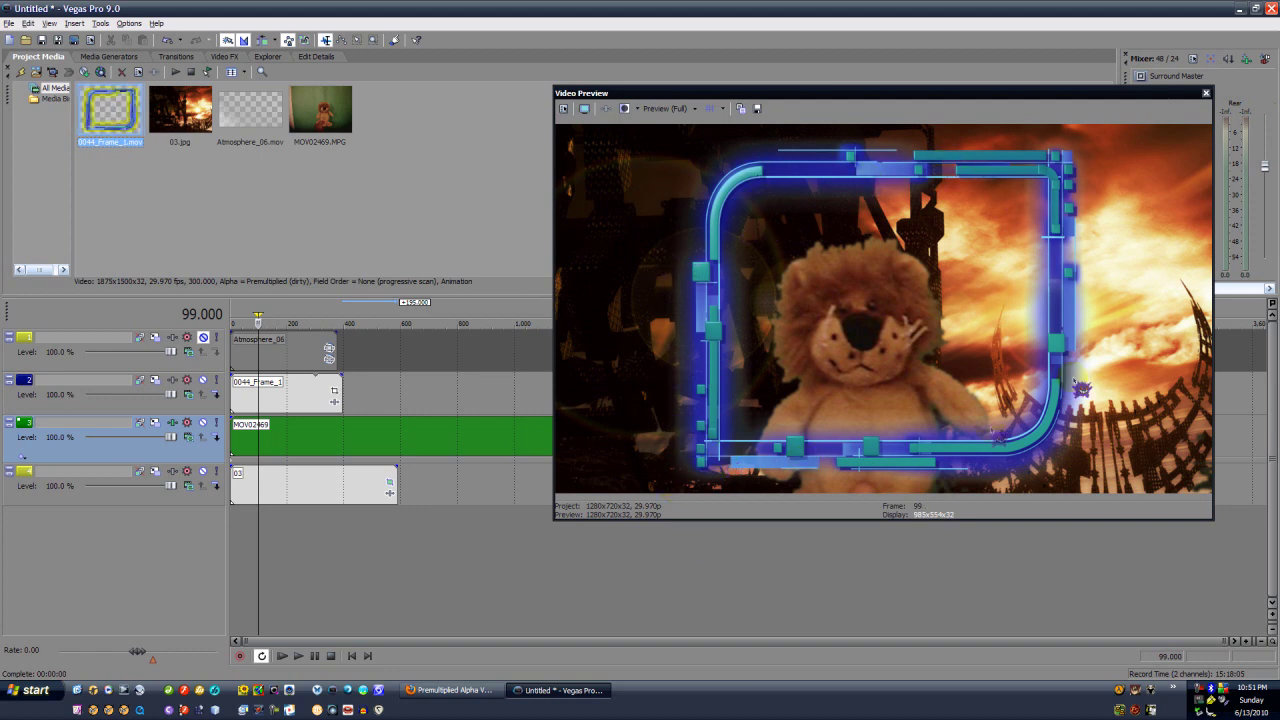
# Step: Switch the frame overlay's alpha to Straight (unmatted) and unmute the smoke track
pyautogui.click(138, 72)
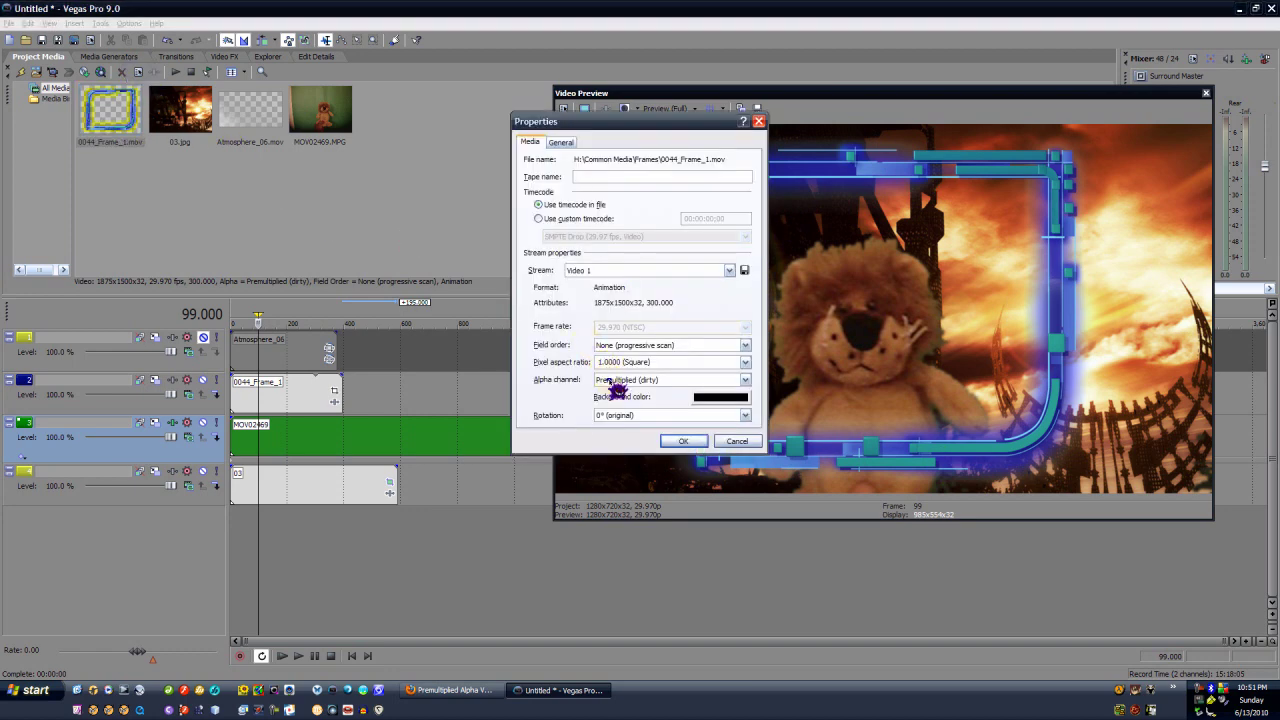
pyautogui.click(617, 388)
pyautogui.click(615, 405)
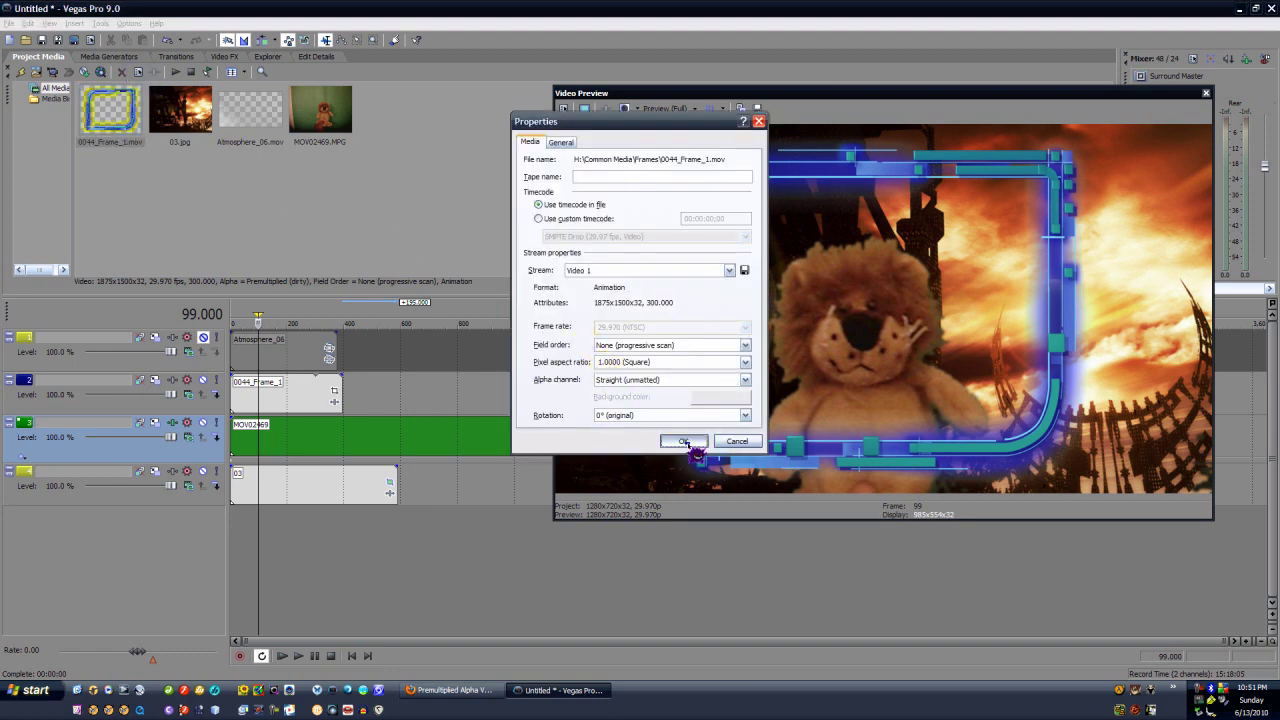
pyautogui.click(684, 442)
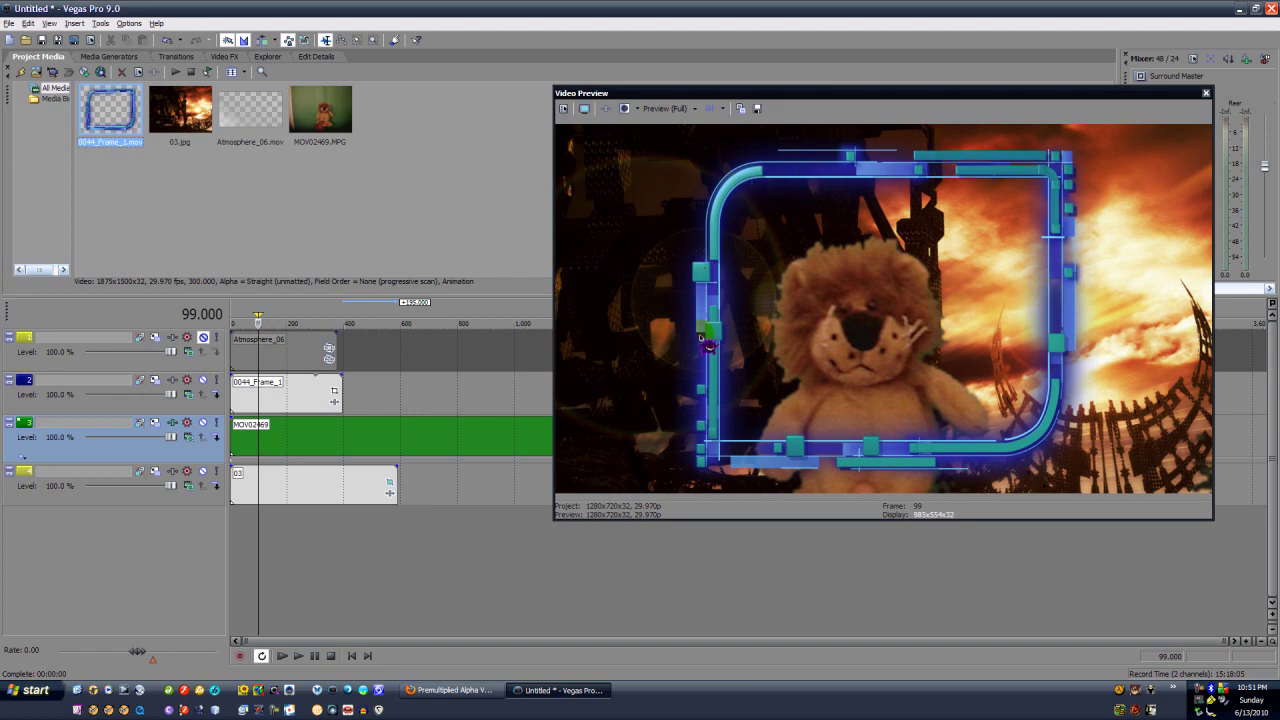
pyautogui.click(204, 338)
# Step: Toggle the smoke track and review the frame overlay's media properties without changes
pyautogui.click(203, 338)
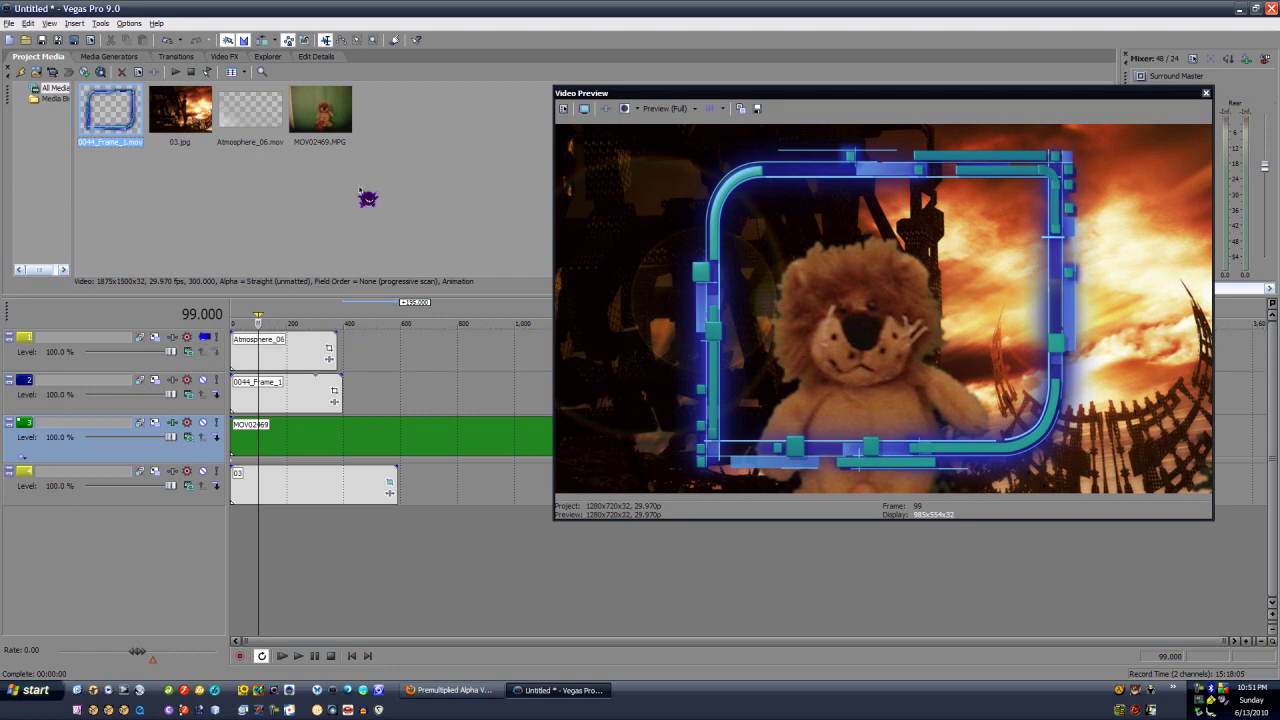
pyautogui.click(360, 190)
pyautogui.click(115, 126)
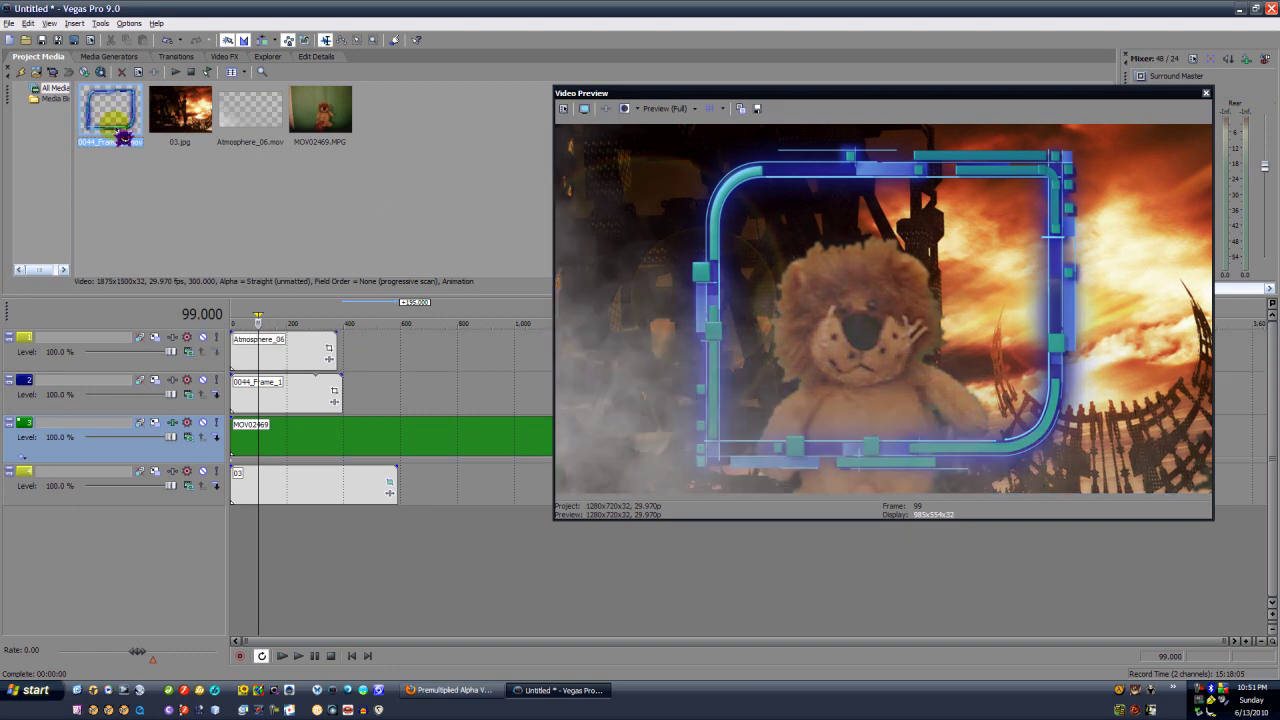
pyautogui.click(138, 72)
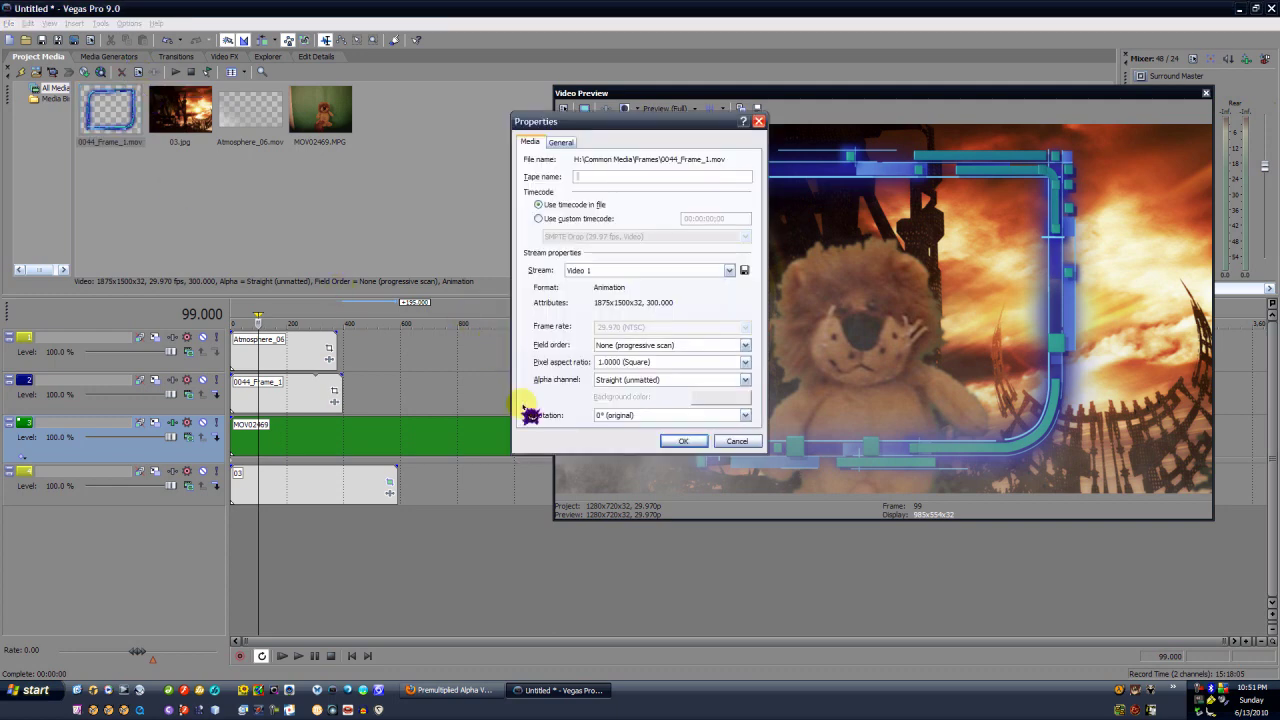
pyautogui.click(683, 441)
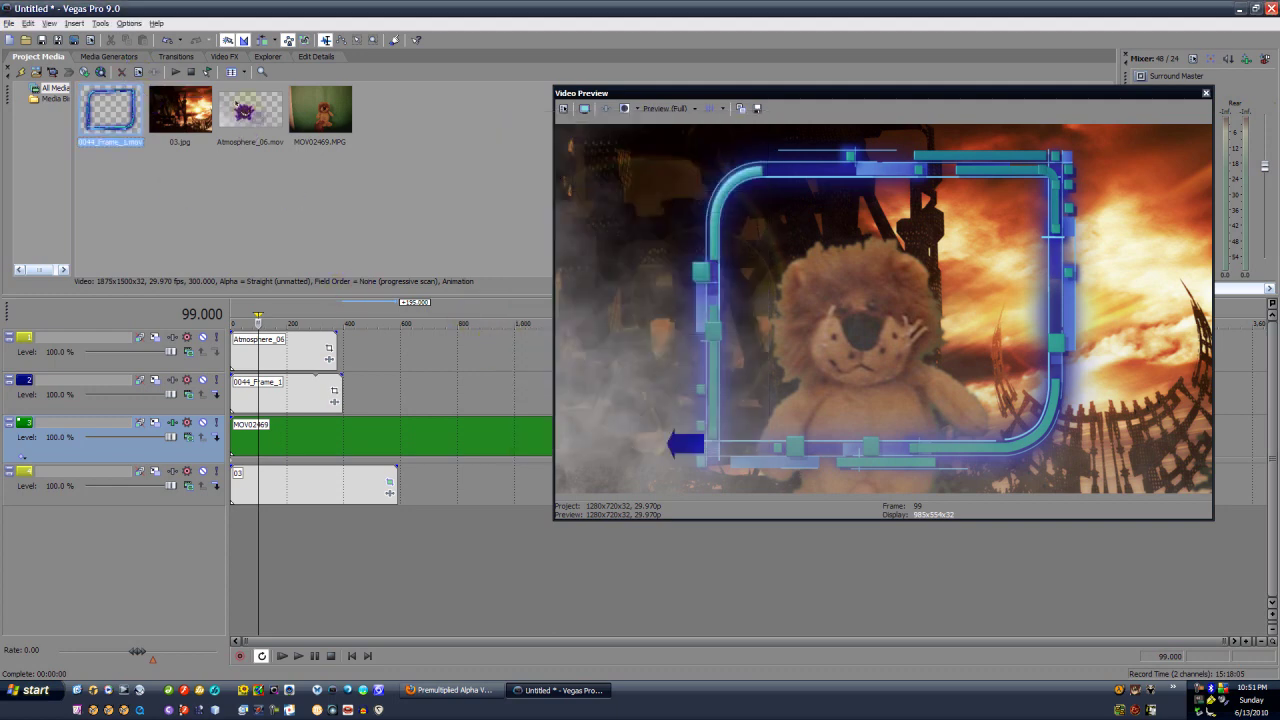
# Step: Set the Atmosphere_06 smoke's alpha channel to Premultiplied (dirty)
pyautogui.click(237, 104)
pyautogui.click(138, 72)
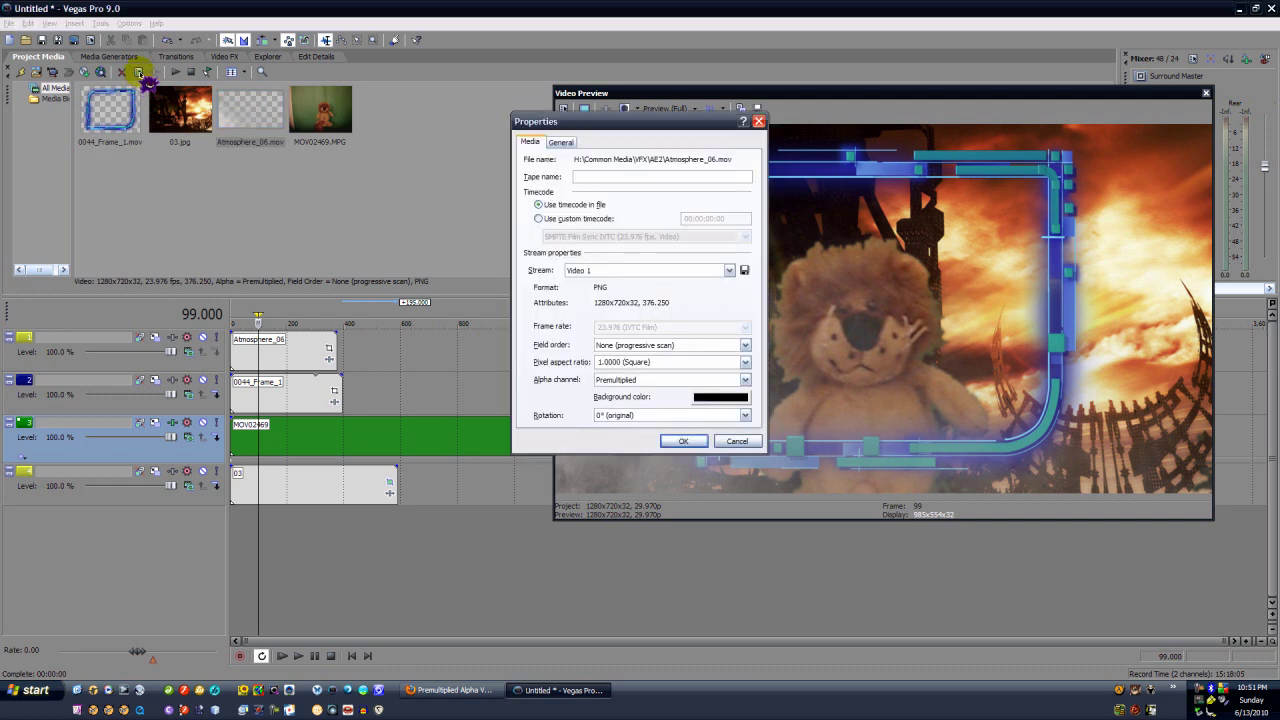
pyautogui.click(647, 382)
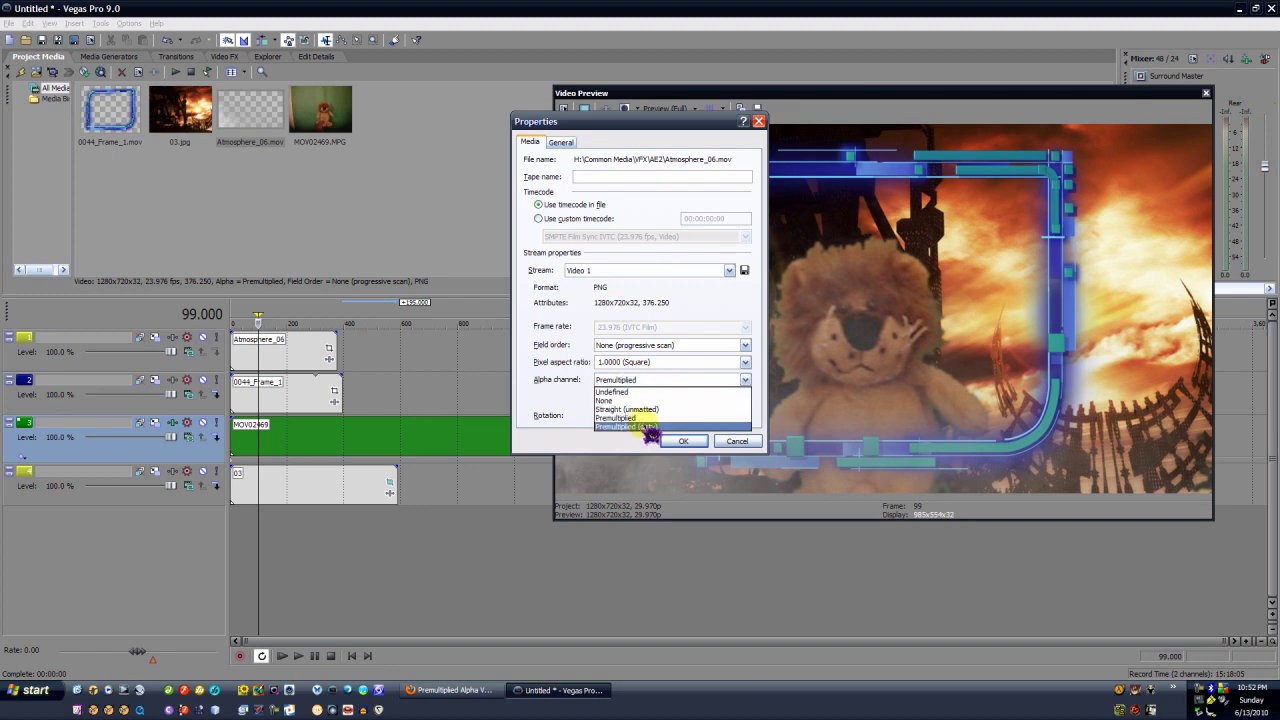
pyautogui.click(650, 428)
pyautogui.click(682, 441)
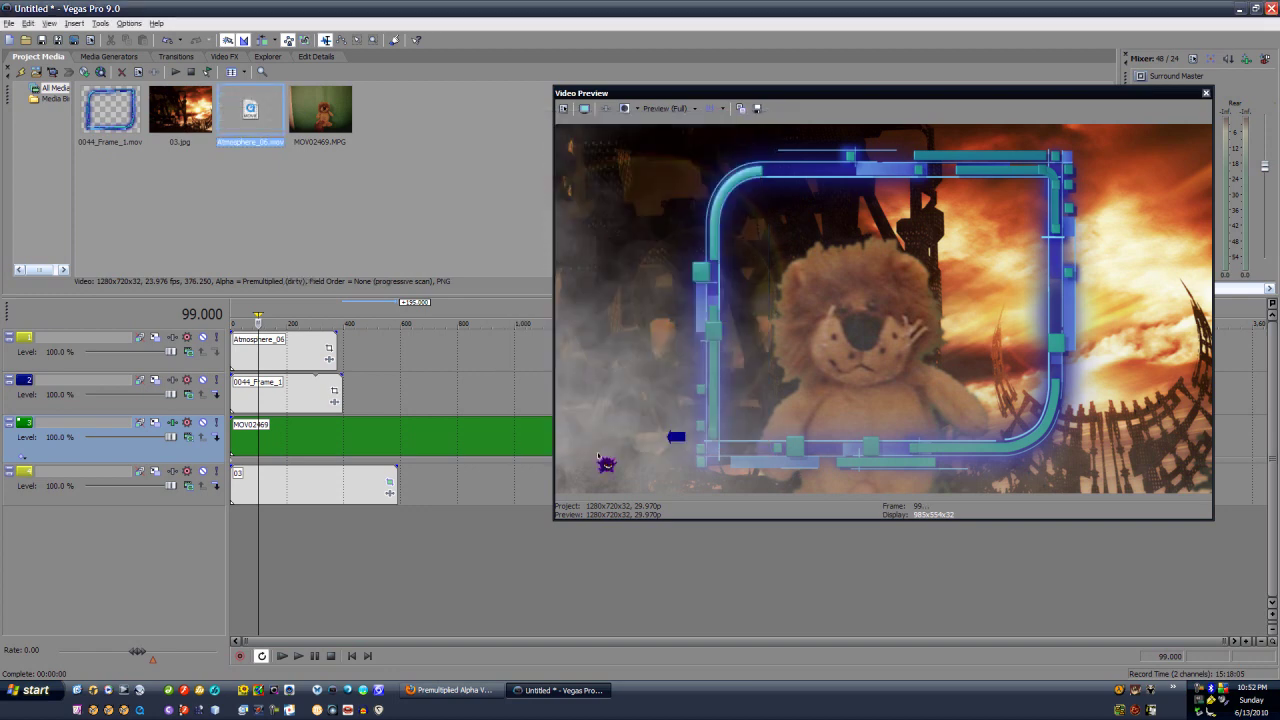
# Step: Move the properties window aside and set the smoke's alpha to Premultiplied
pyautogui.click(154, 72)
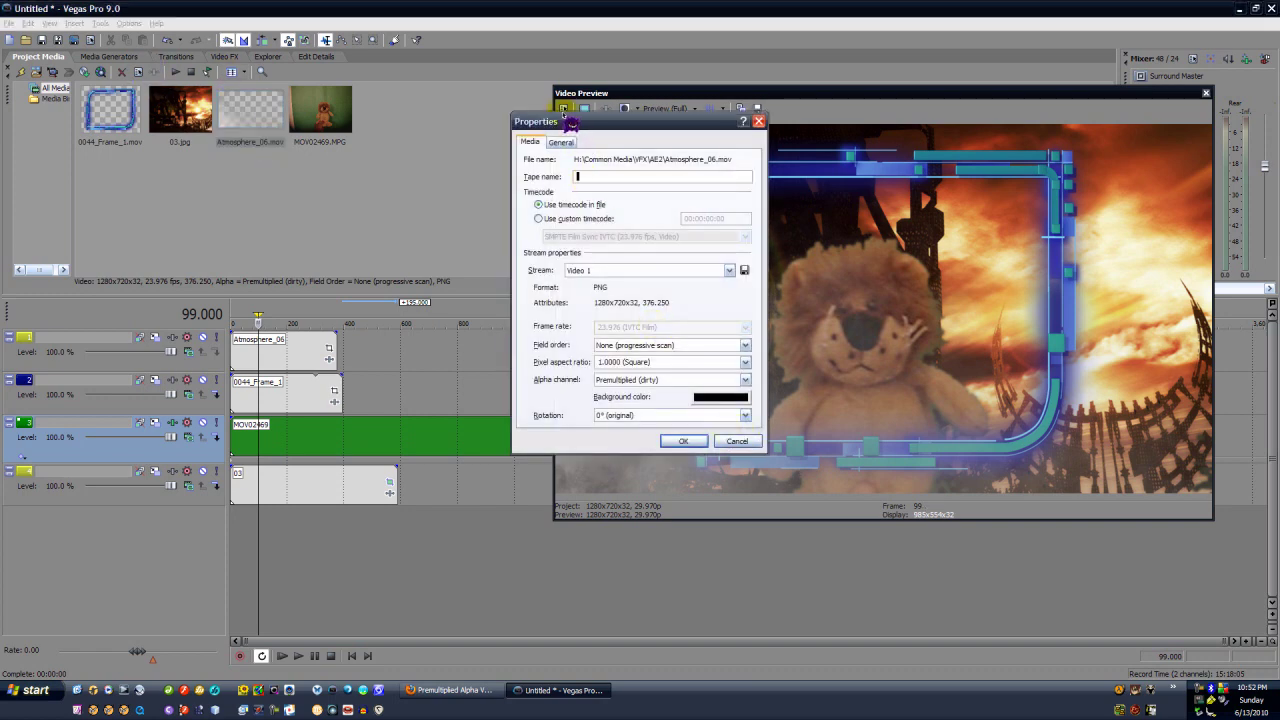
pyautogui.moveTo(565, 118); pyautogui.dragTo(336, 128)
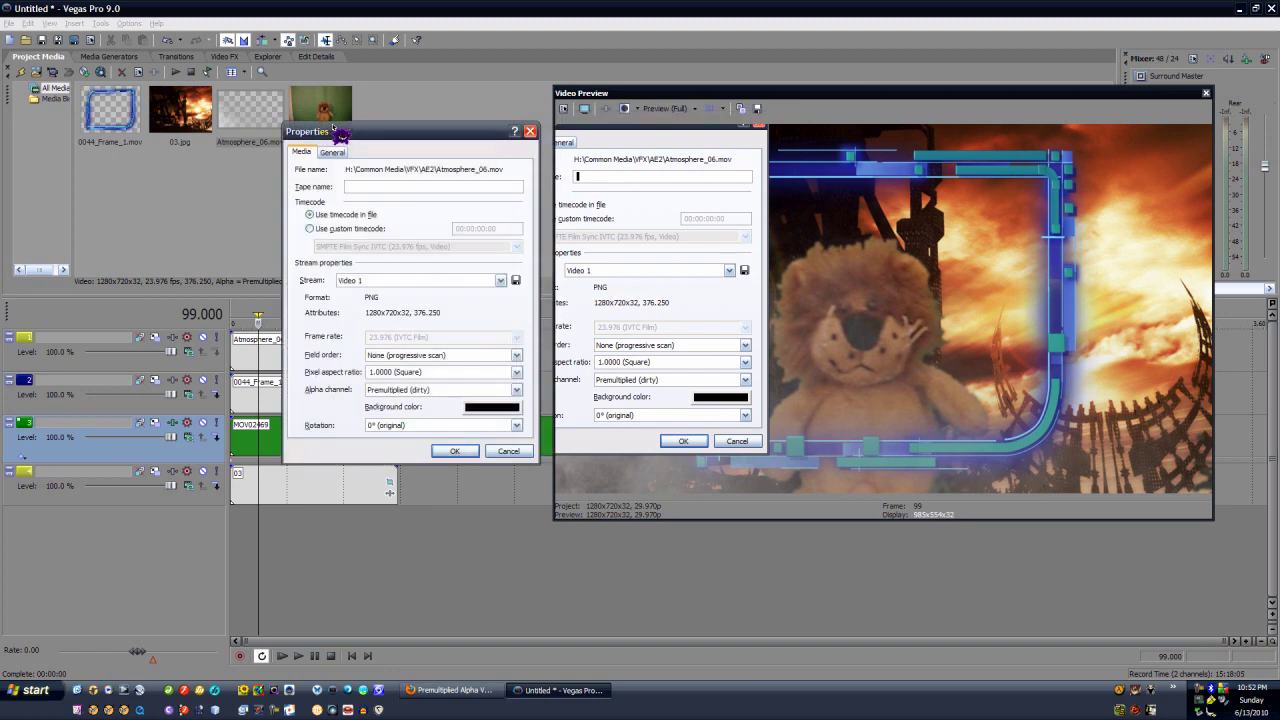
pyautogui.click(450, 389)
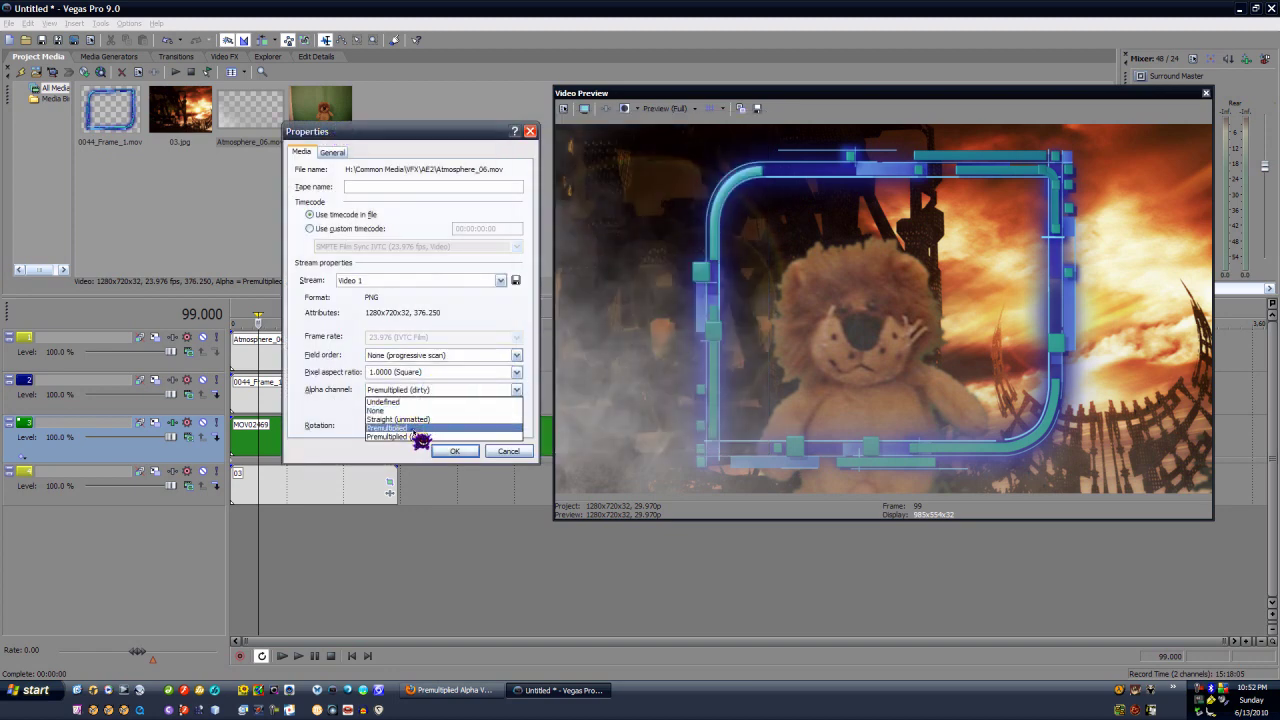
pyautogui.click(414, 429)
pyautogui.click(455, 452)
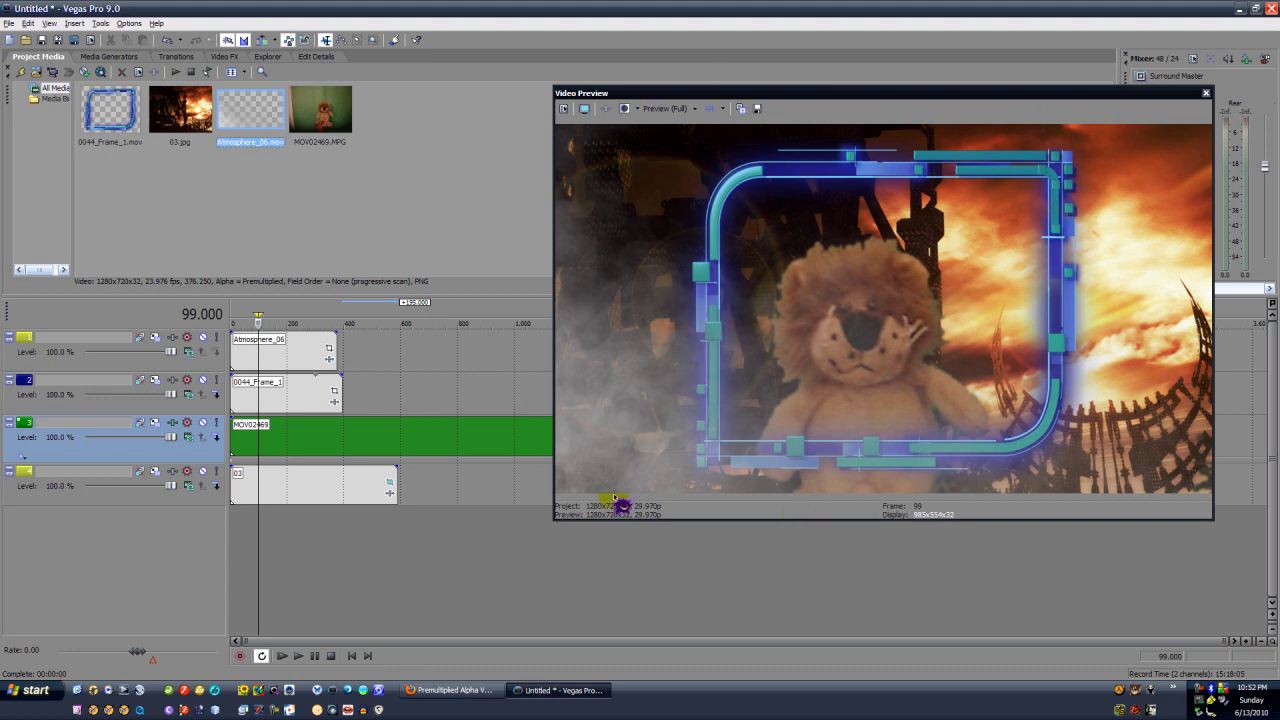
# Step: Start playback of the layered smoke, frame and lion-toy composite
pyautogui.click(298, 656)
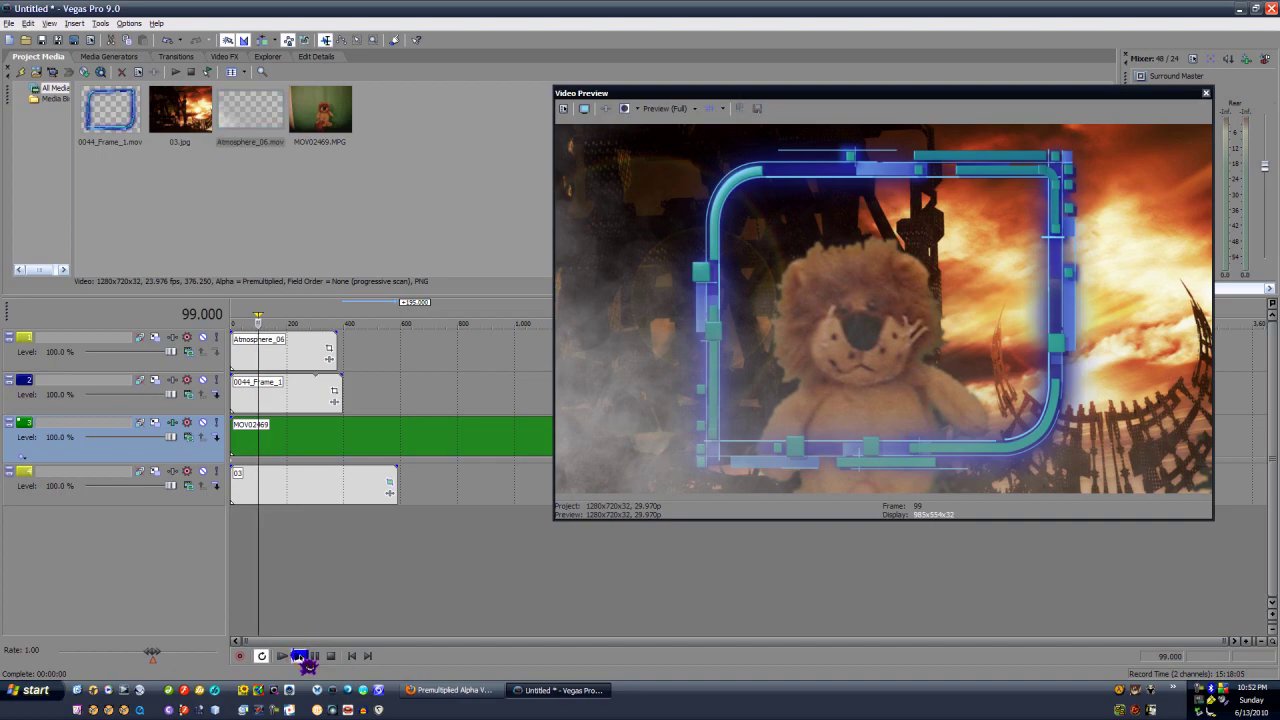